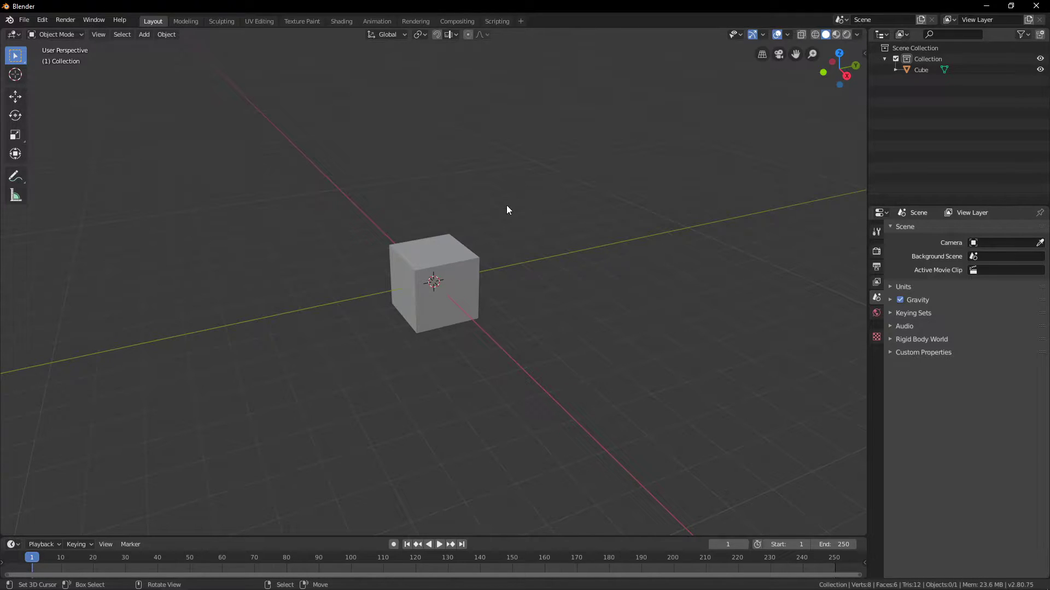
Make the Blender window fullscreen and select the default cube
key("alt+F11")
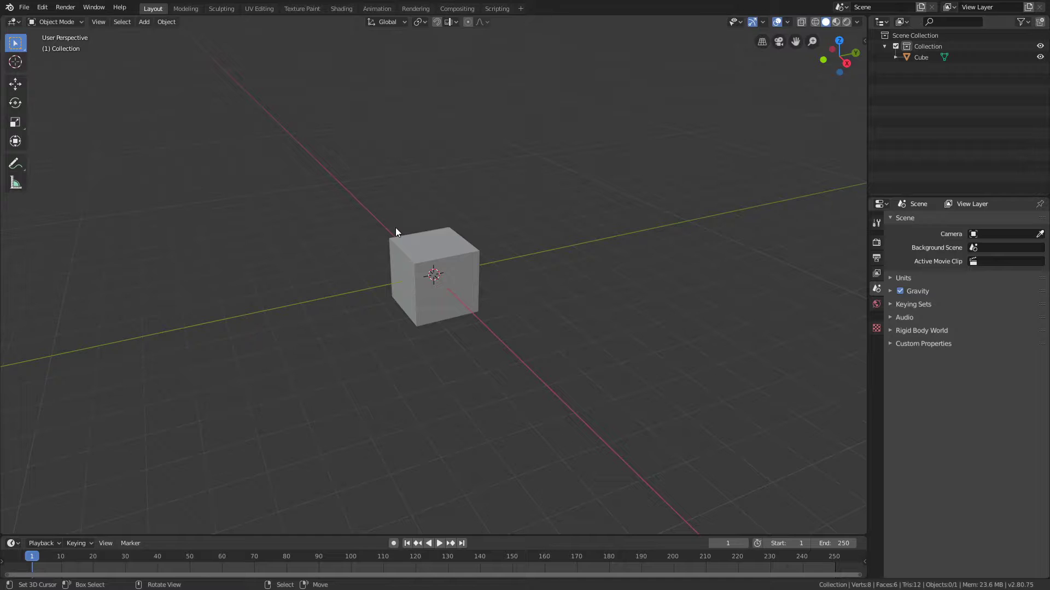
left_click(420, 246)
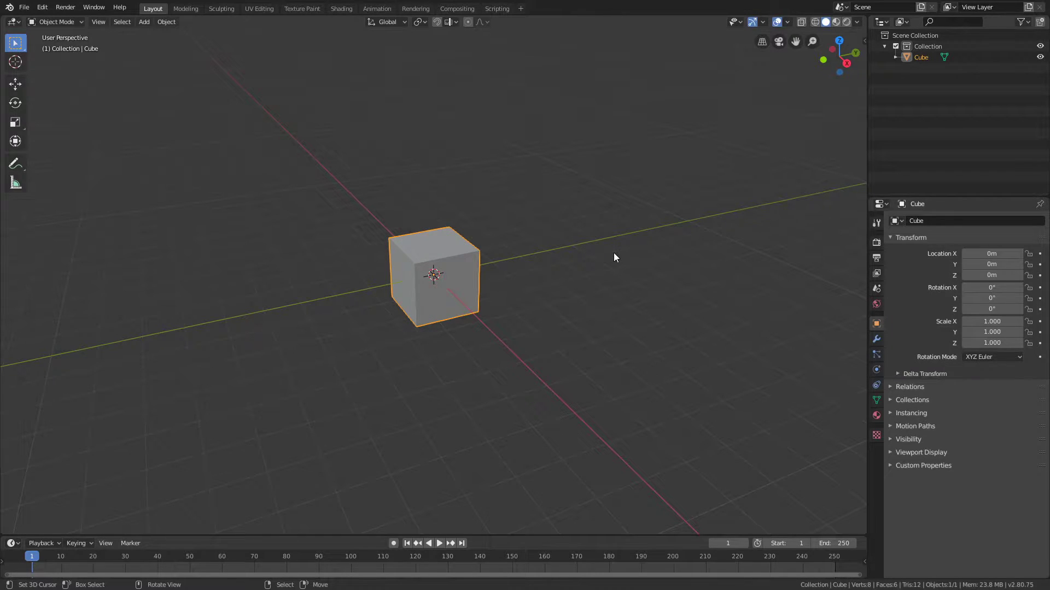
Stretch the cube along X to a scale of 1.767
middle_click_drag(548, 271, 625, 286)
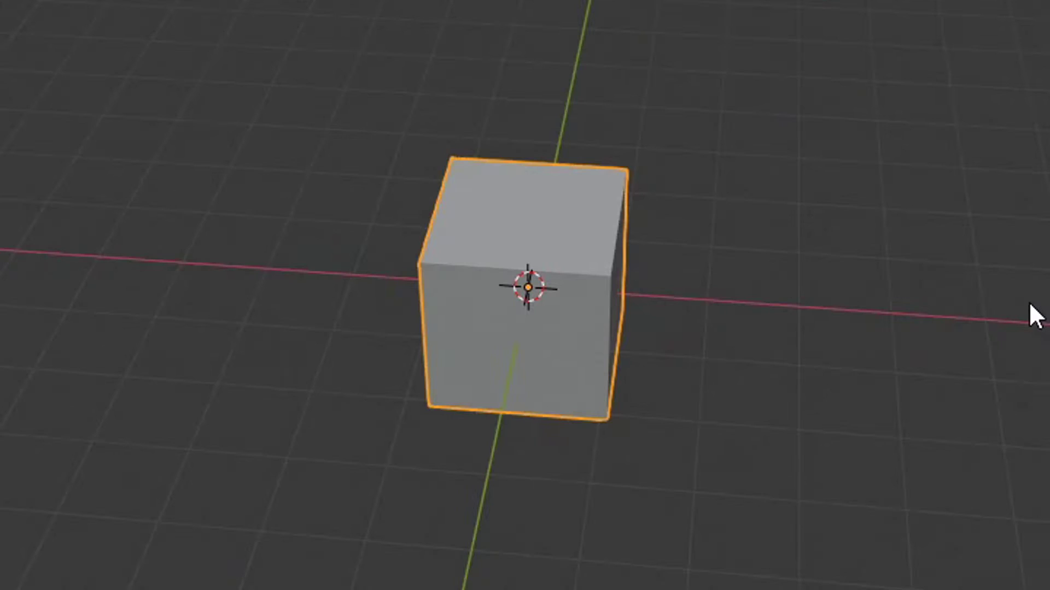
key("s")
key("x")
left_click(976, 340)
In Edit Mode, add and slide a horizontal edge loop around the box
key("Tab")
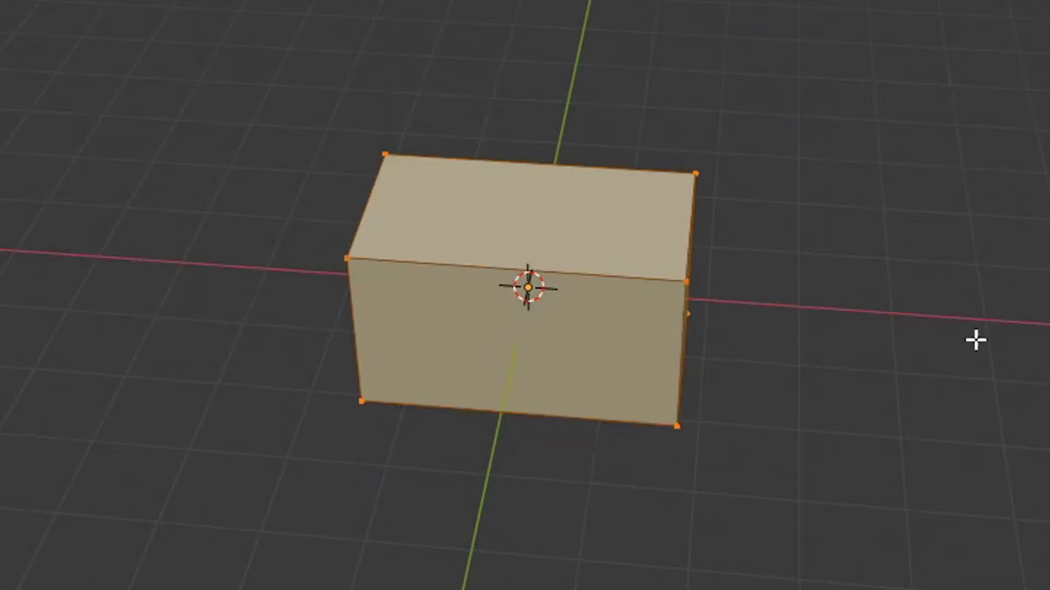
key("ctrl+r")
left_click(367, 305)
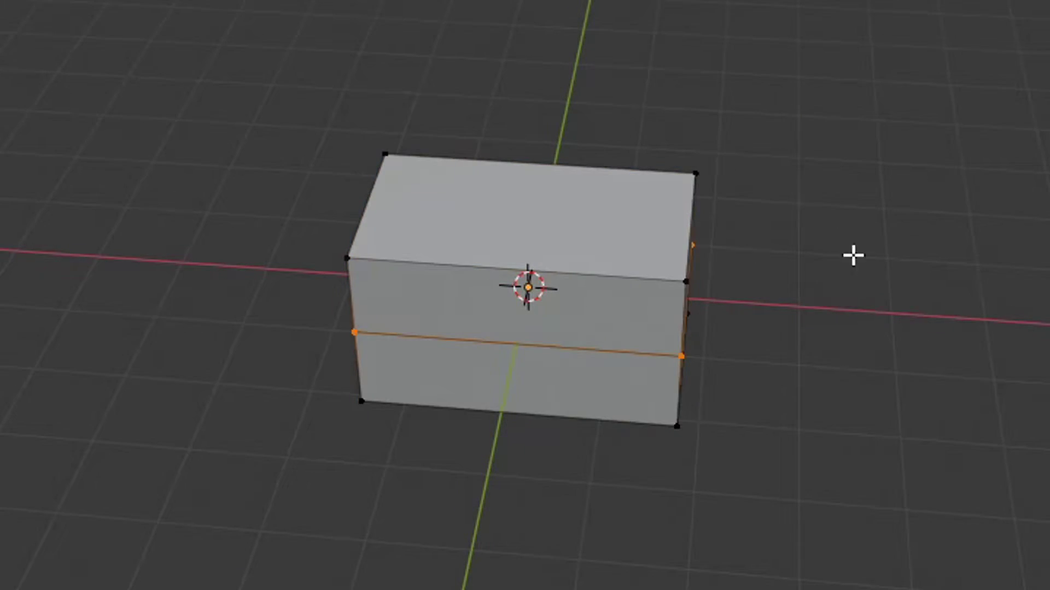
left_click(935, 248)
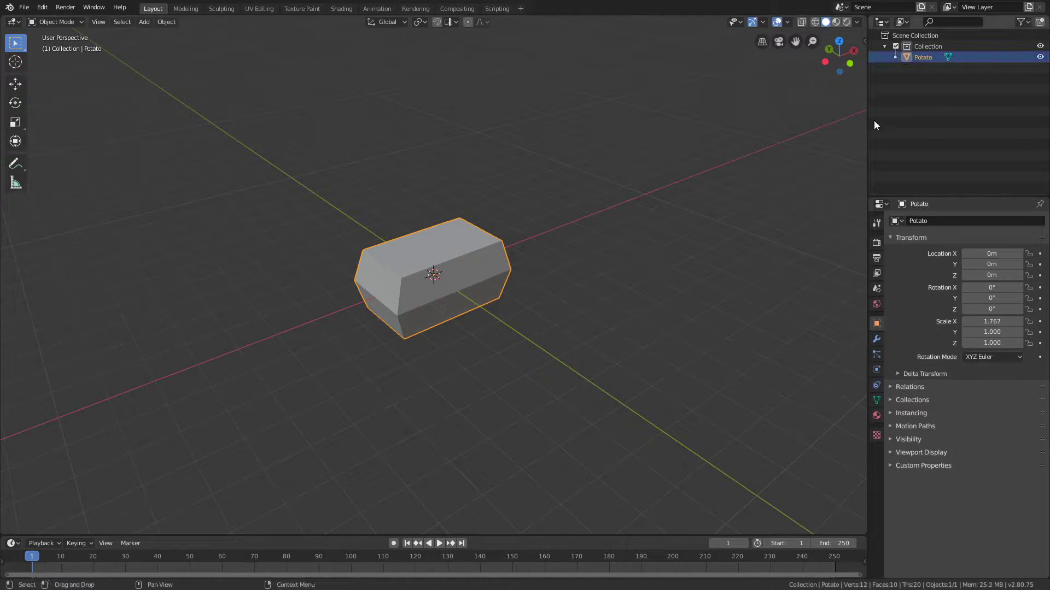
left_click(711, 139)
Add a camera at the origin and hide the Potato
key("shift+a")
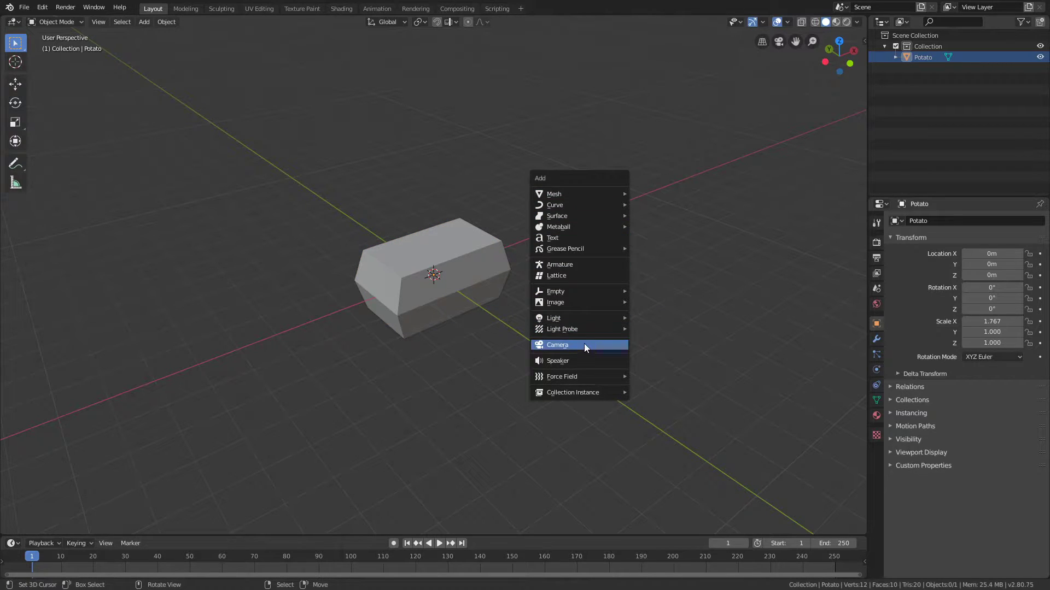
left_click(584, 346)
key("shift+h")
middle_click_drag(478, 293, 361, 297)
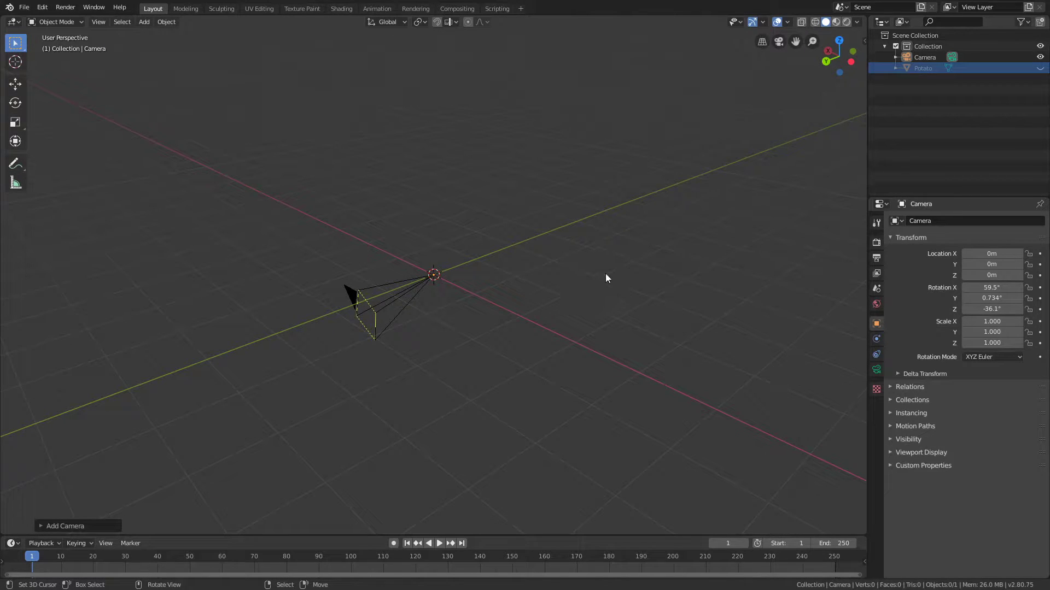
Set the camera's rotation to X 90°, Y 0°, Z 0° in the Transform sidebar
key("n")
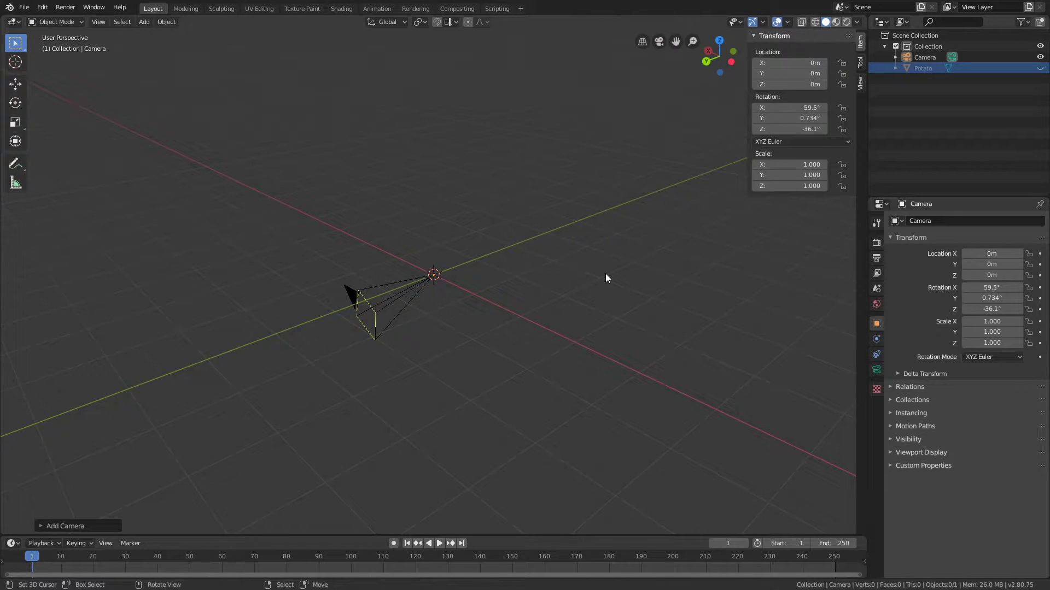
left_click(770, 109)
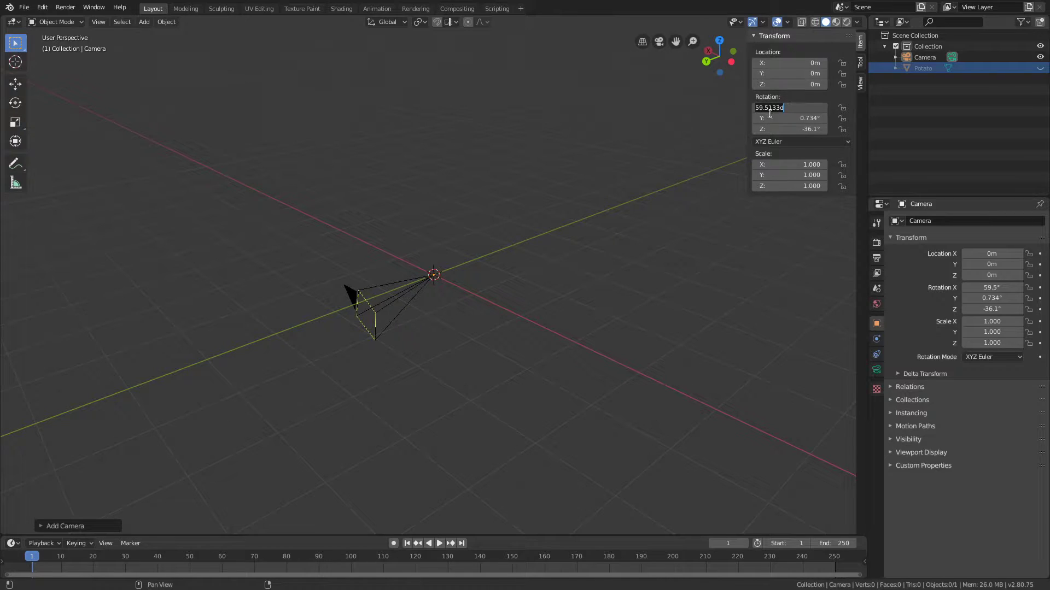
type("90")
key("Return")
left_click(772, 120)
type("0")
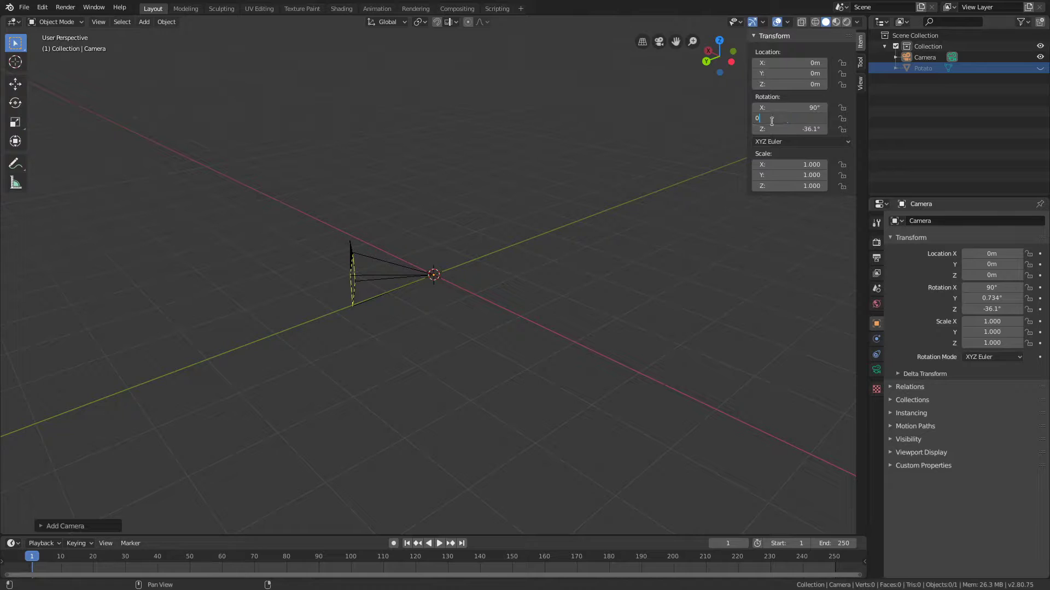
key("Return")
left_click(788, 130)
type("0")
key("Return")
middle_click_drag(288, 271, 500, 297)
left_click(429, 278)
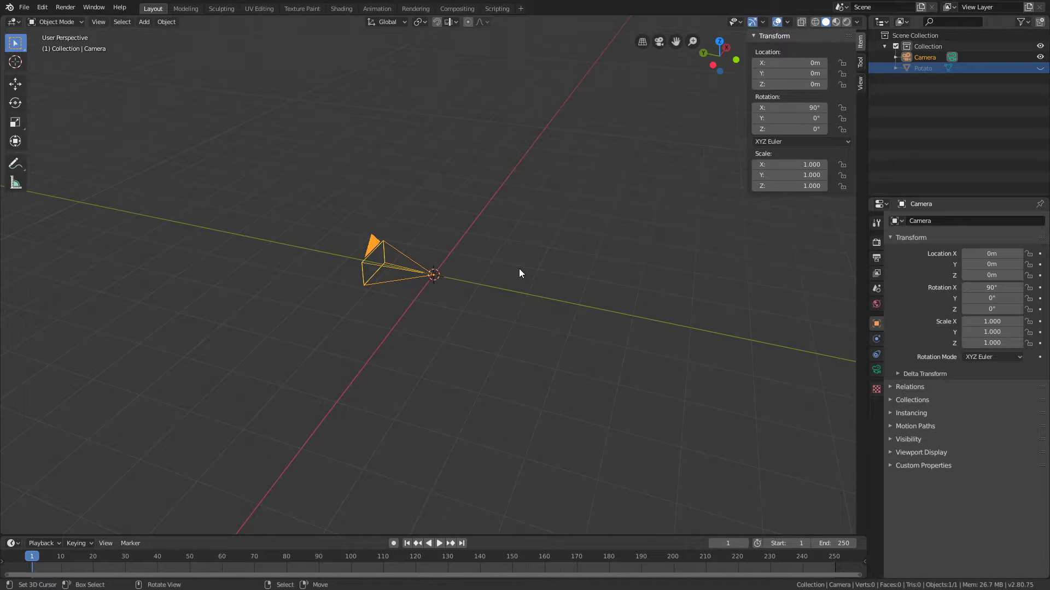
Move the camera back along Y to -5.1986 m
key("g")
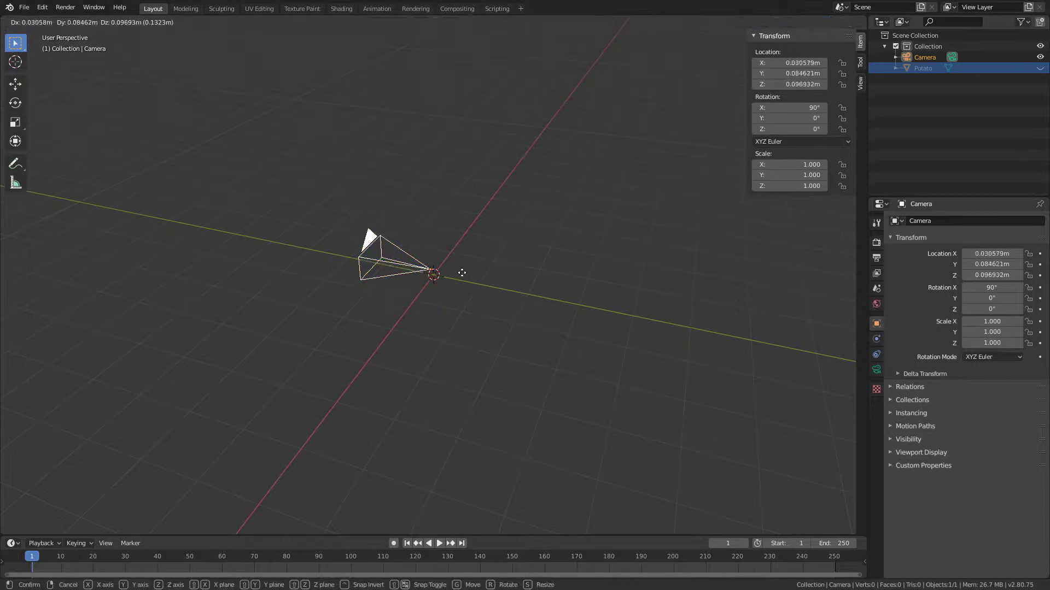
key("z")
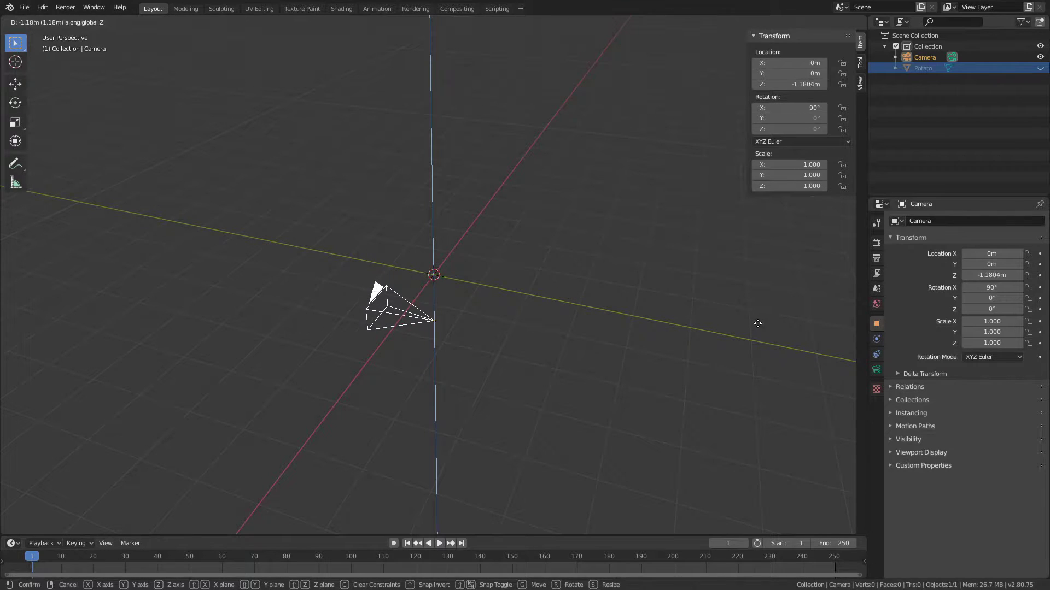
key("y")
left_click(150, 314)
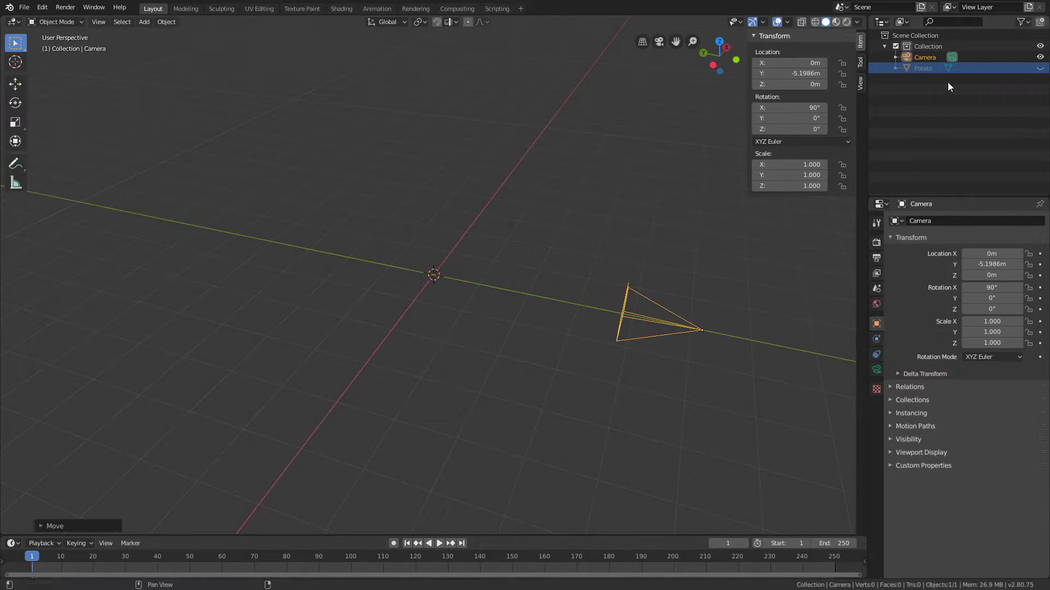
Unhide the Potato and look through the camera at it
left_click(1040, 68)
scroll(652, 248, "down", 3)
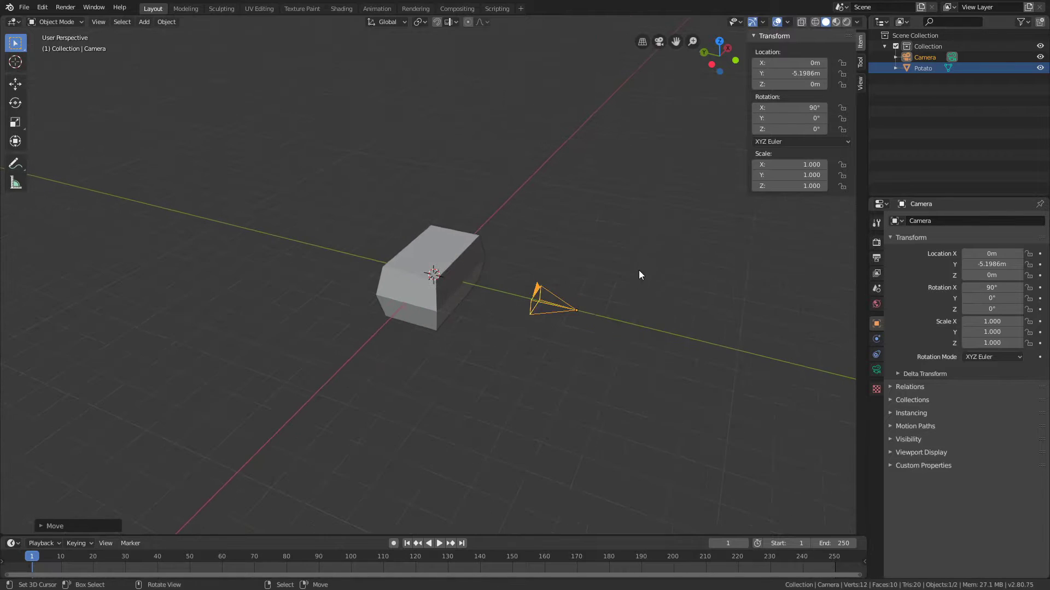
middle_click_drag(640, 272, 593, 274)
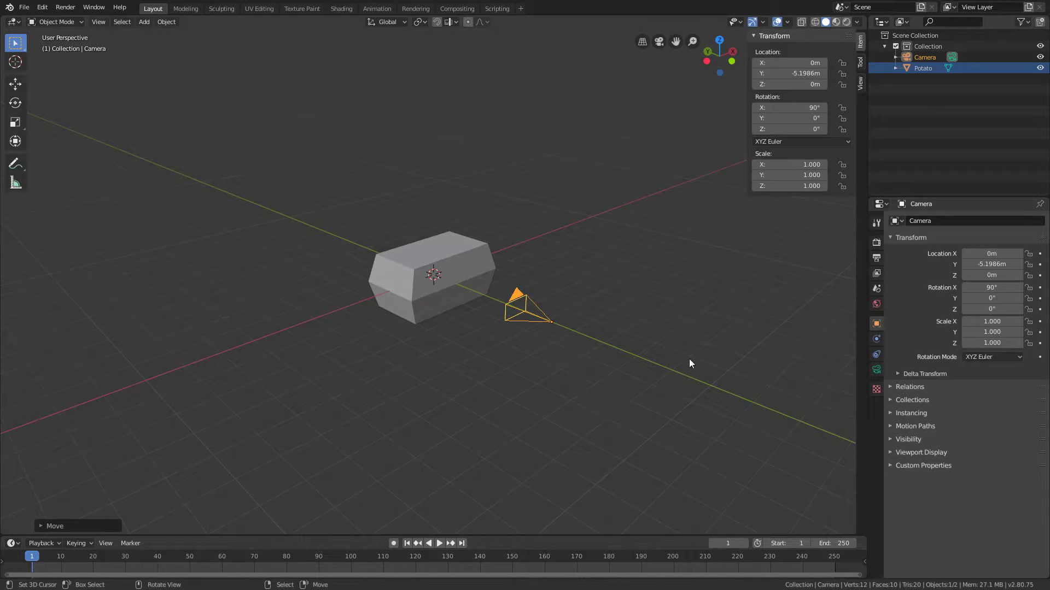
key("KP_0")
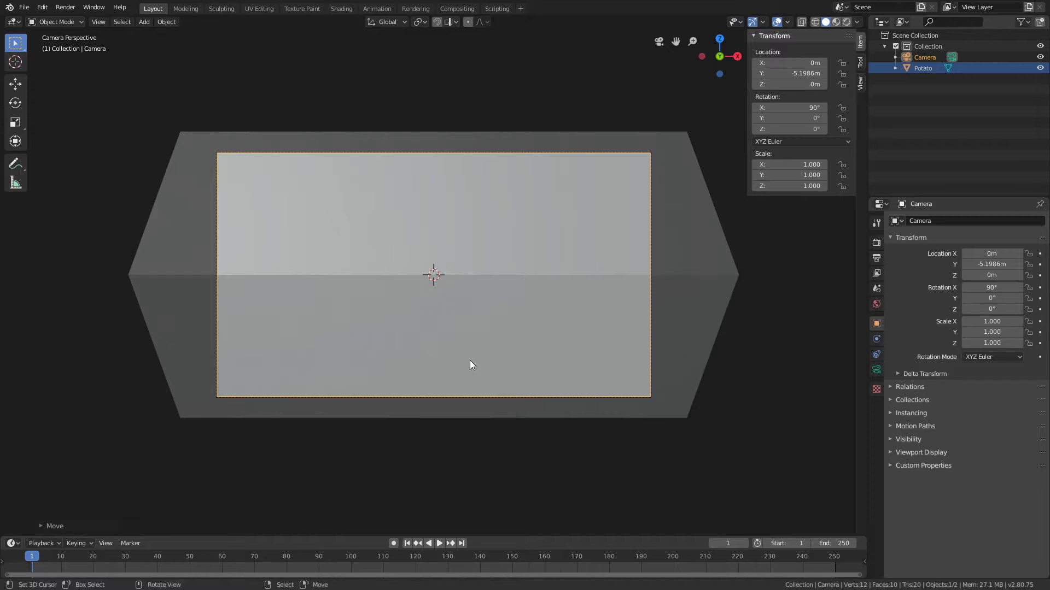
middle_click_drag(469, 360, 510, 312)
Move the camera further back to Y -9.8576 m to frame the whole box
key("g")
key("y")
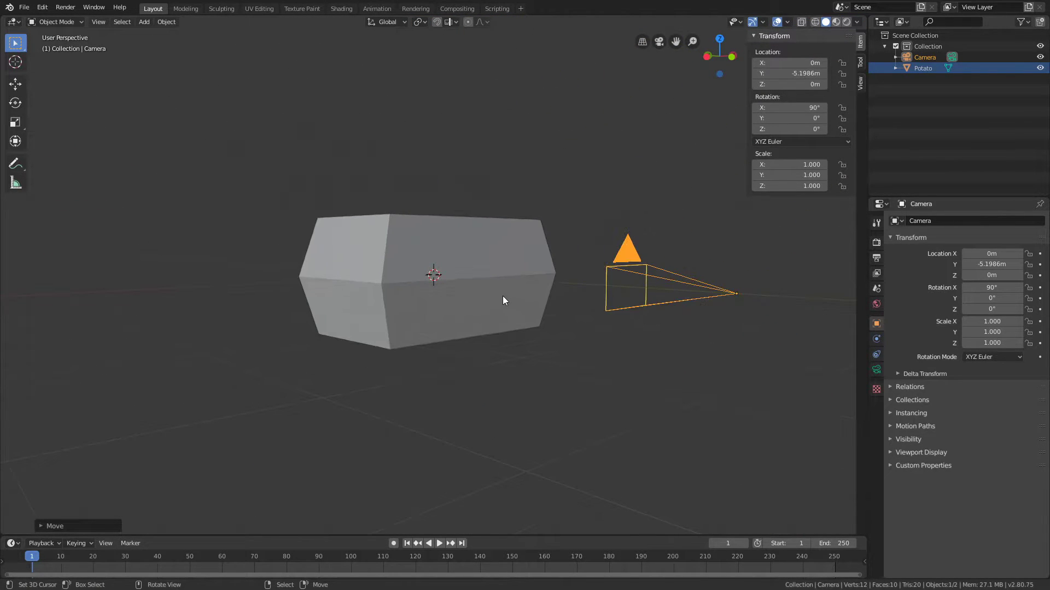
left_click(503, 299)
key("KP_0")
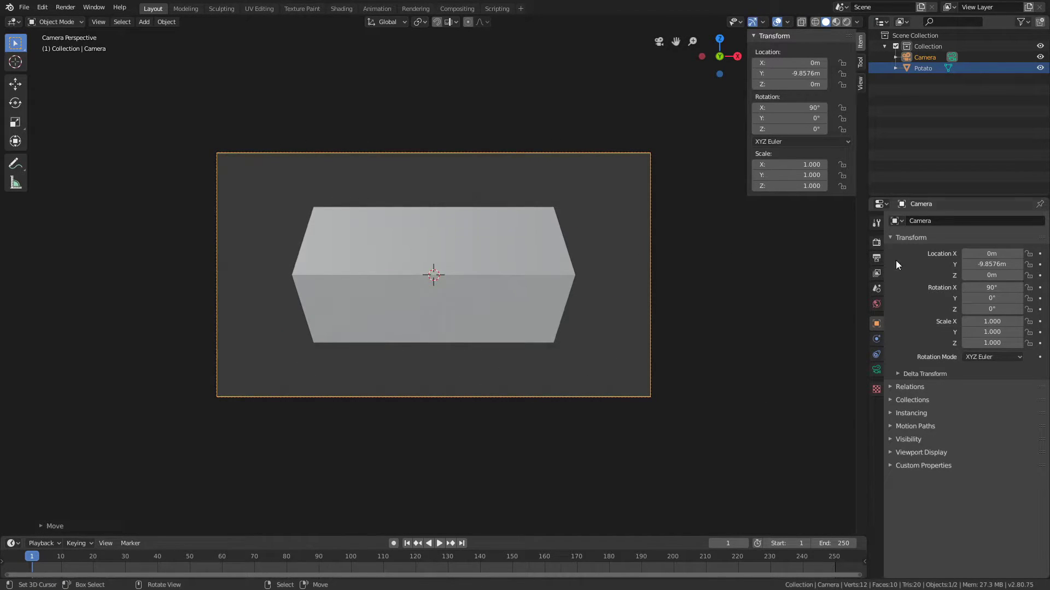
Set Resolution X and Y to 1024 px in the Output Properties
left_click(876, 259)
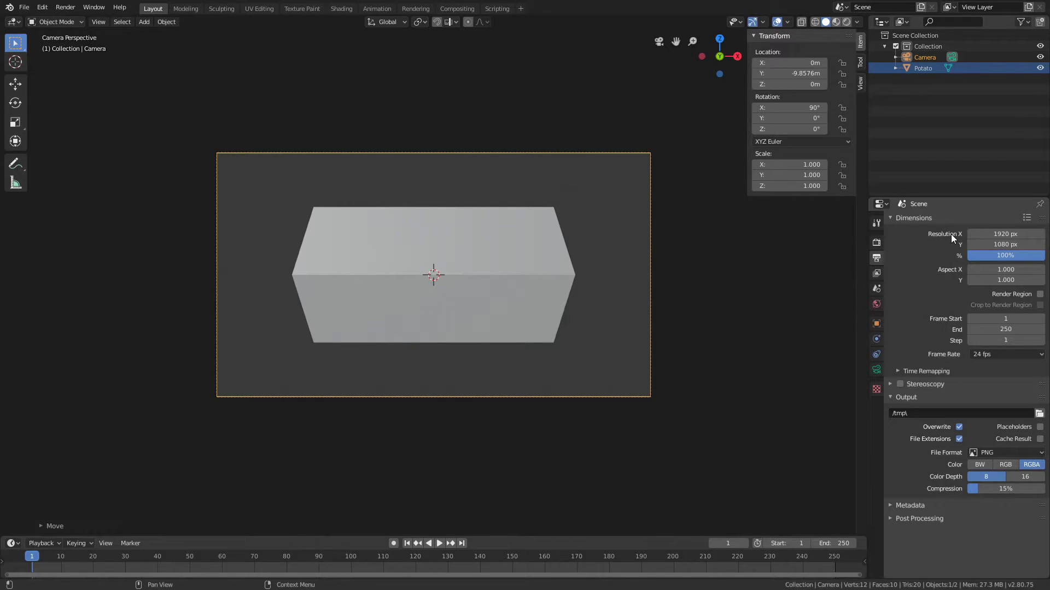
left_click(1018, 232)
type("1024")
key("Tab")
type("1024")
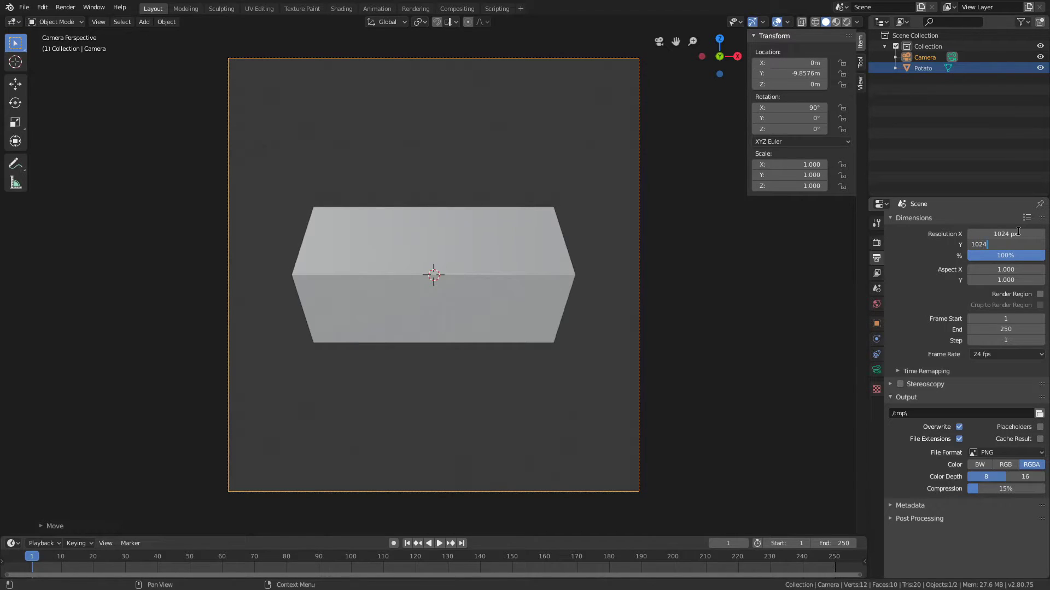
key("Return")
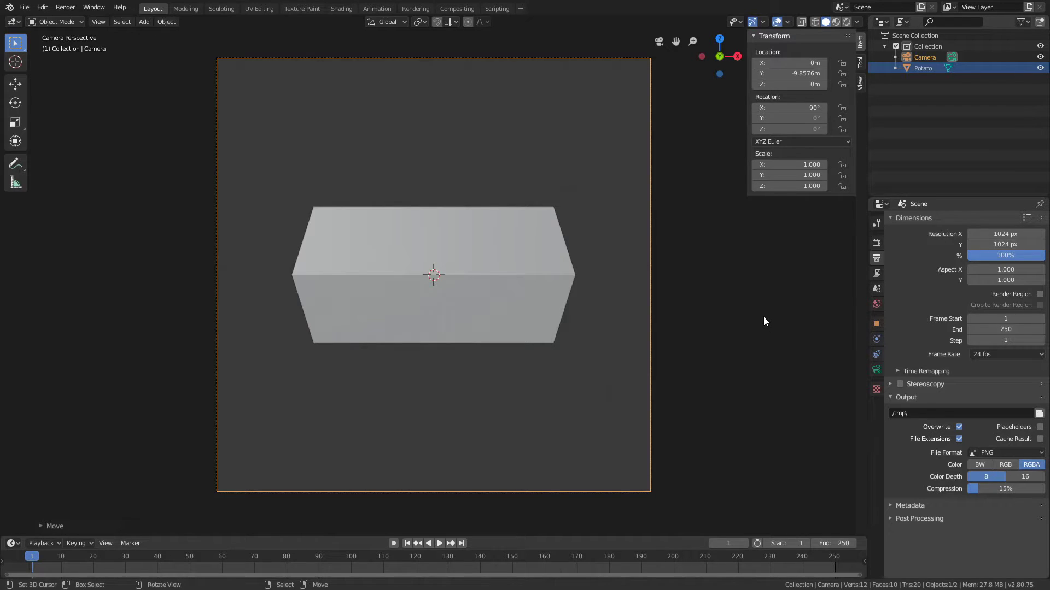
Turn on Film Transparent in the Render Properties
left_click(877, 242)
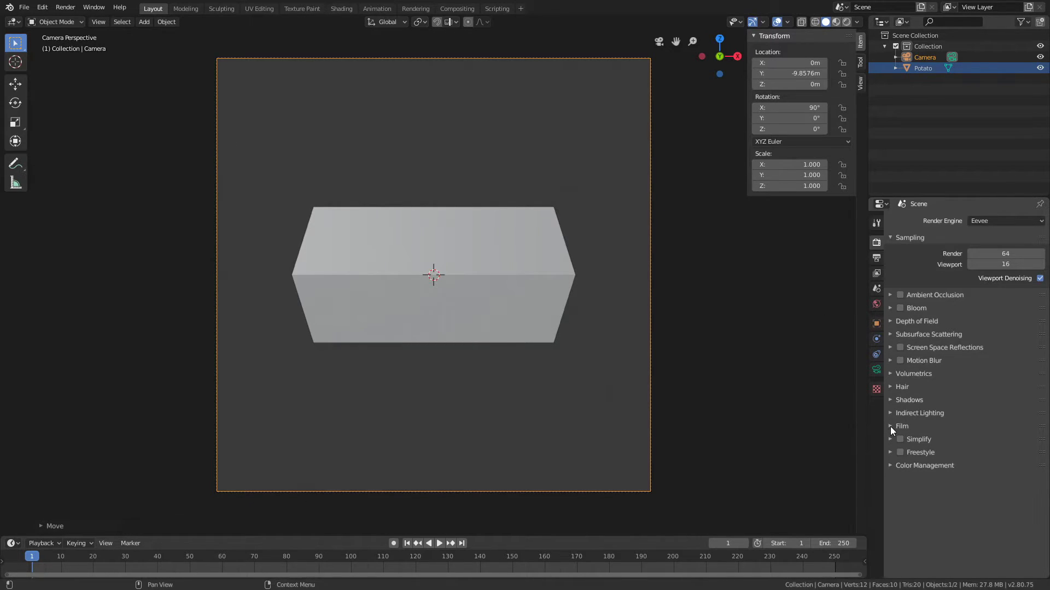
left_click(905, 426)
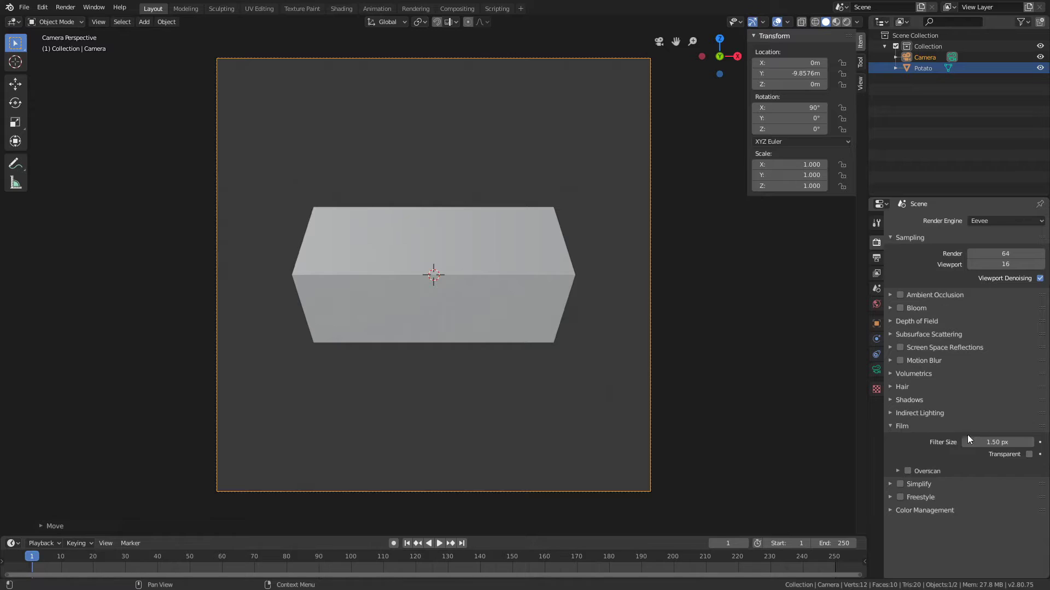
left_click(1030, 455)
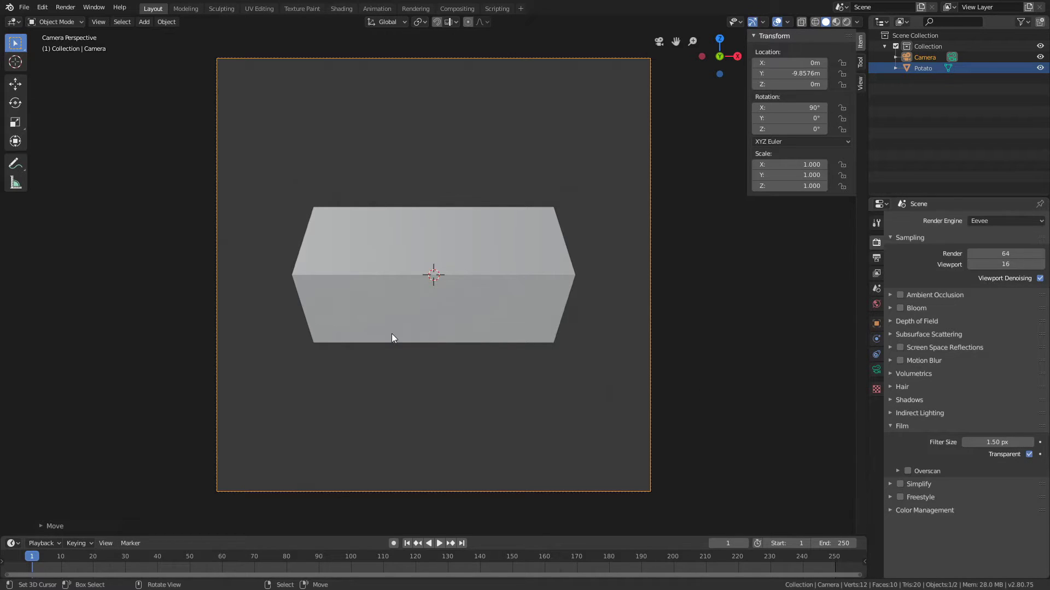
middle_click_drag(317, 196, 490, 231)
Add a Sun light to the scene
key("shift+a")
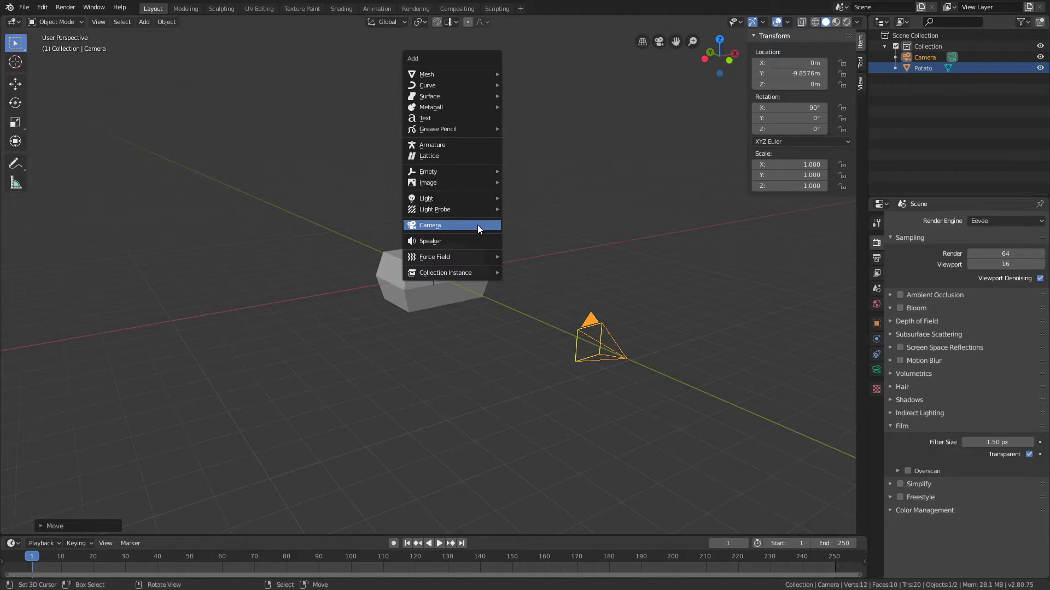
mouse_move(441, 199)
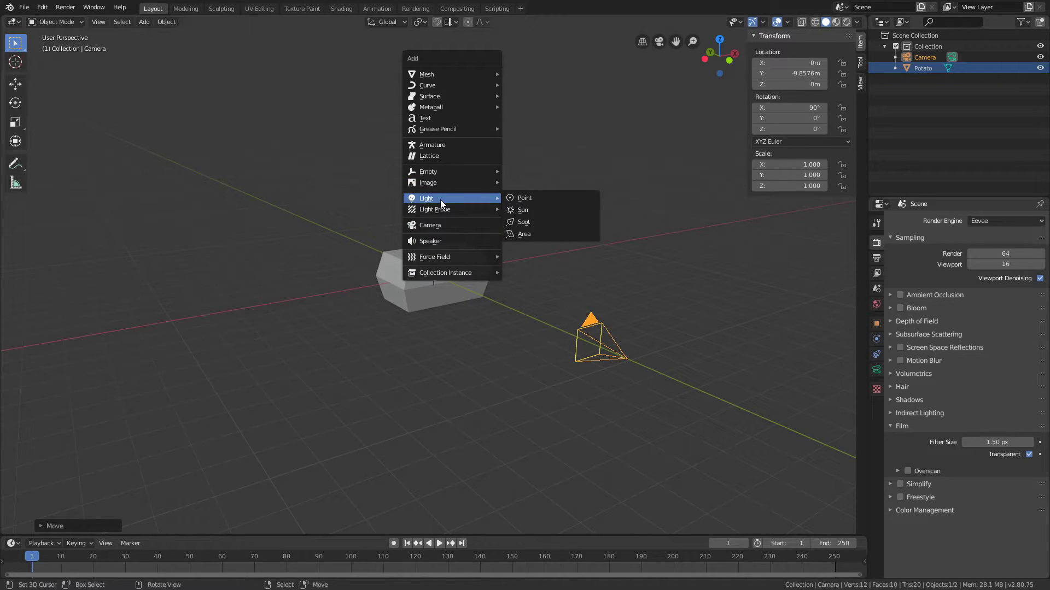
left_click(531, 209)
middle_click_drag(491, 208, 570, 220)
Raise the Sun to 4.8037 m, move it to Y -5.625 m, and tilt it 44.2° on X
key("g")
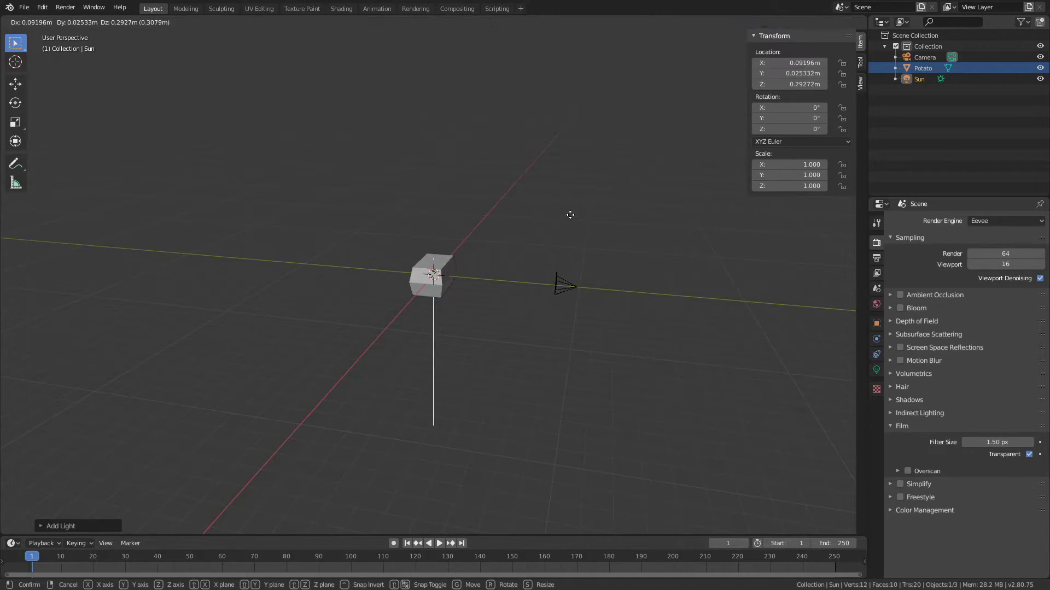
key("z")
left_click(565, 154)
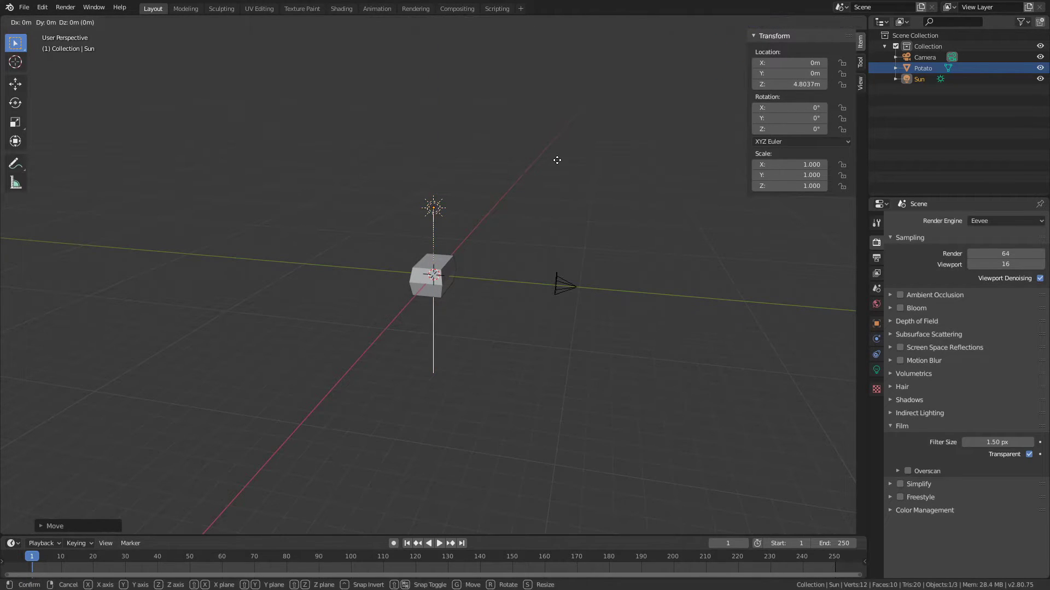
key("y")
left_click(626, 147)
key("r")
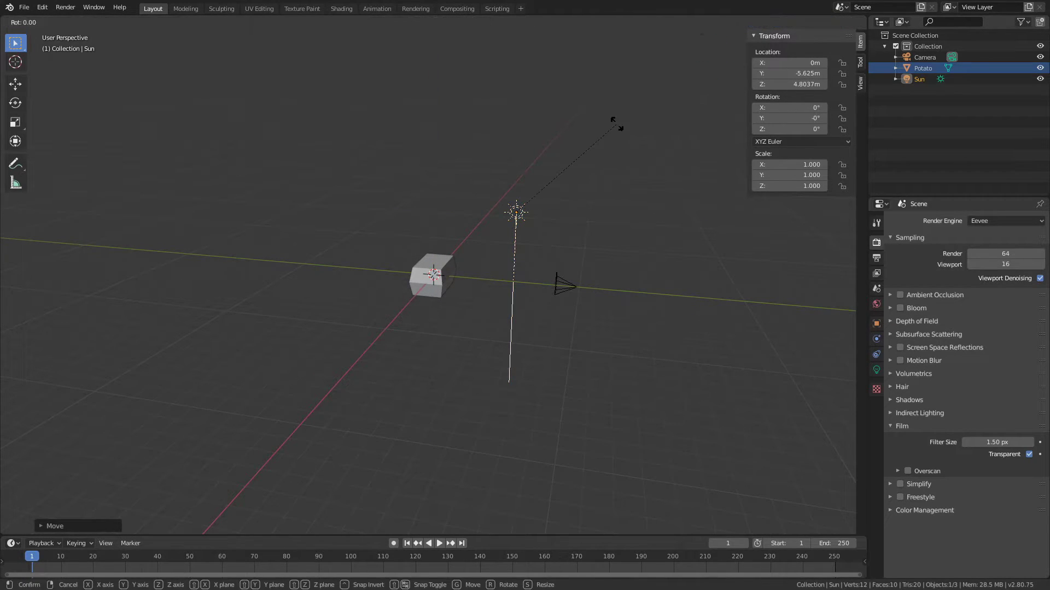
key("x")
left_click(646, 227)
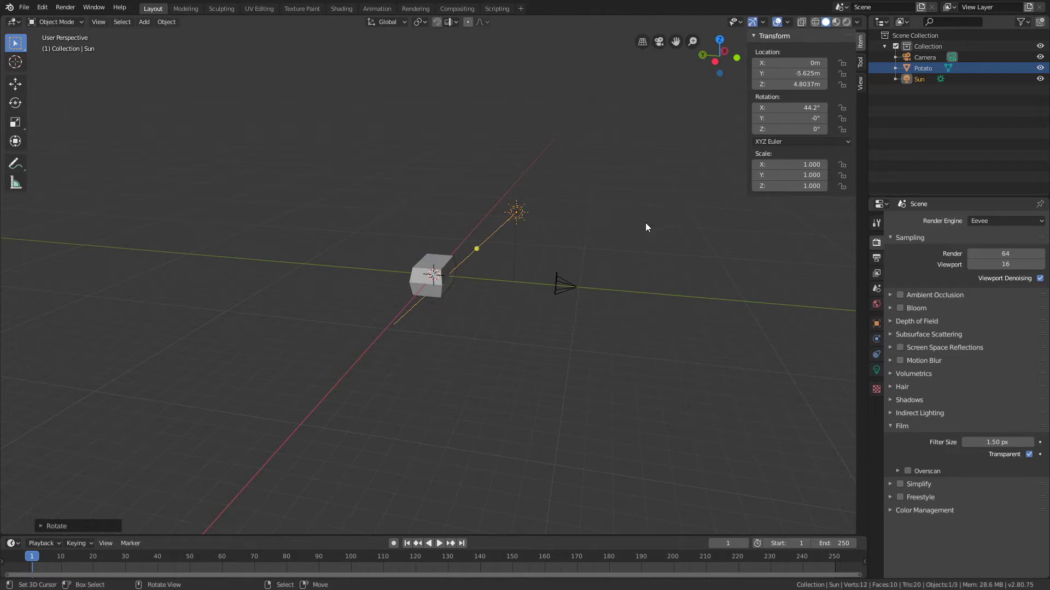
Select the Potato and show its Material properties
middle_click_drag(482, 278, 442, 272)
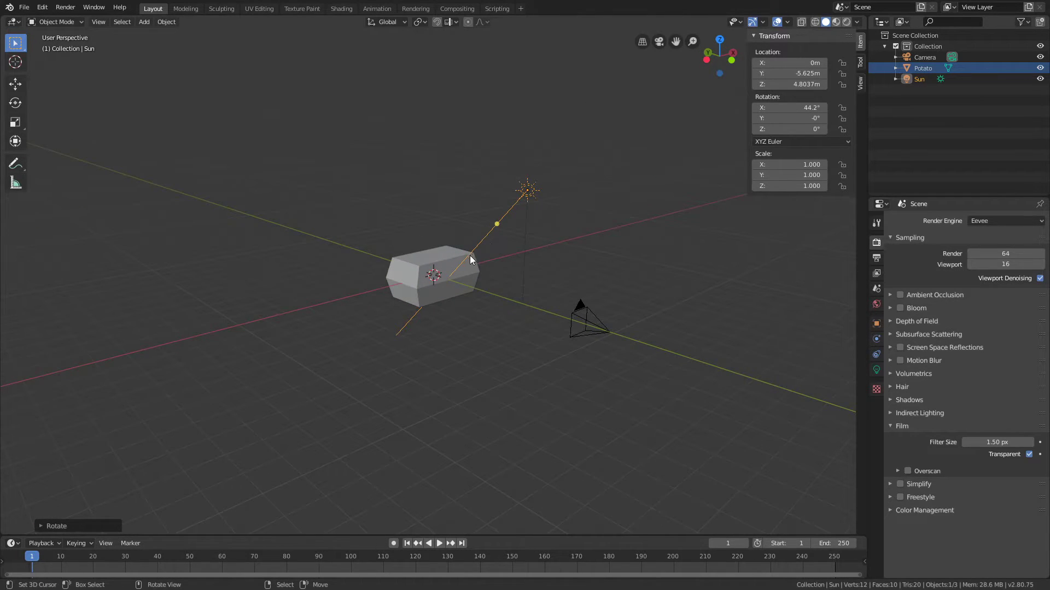
left_click(425, 298)
scroll(424, 294, "up", 10)
scroll(394, 284, "down", 6)
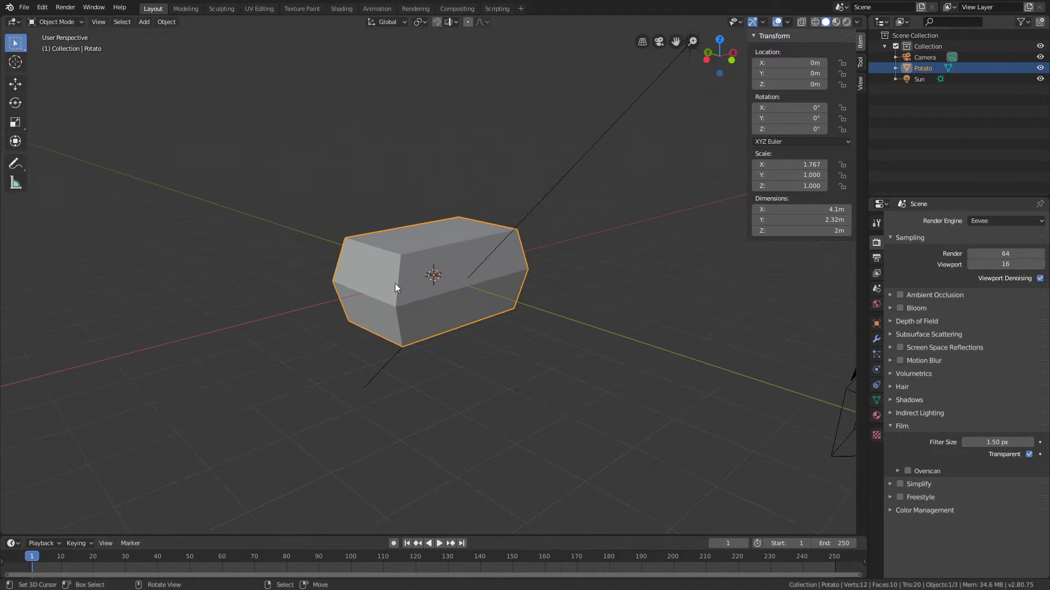
left_click(876, 417)
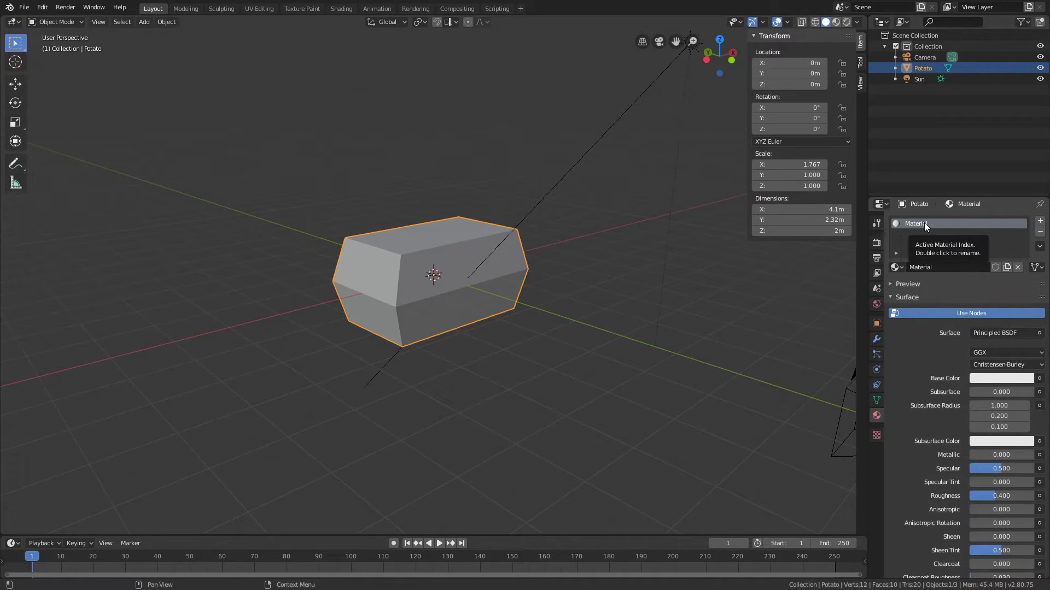
Try light green and magenta base colours, then collapse the Surface and Settings panels
left_click(979, 378)
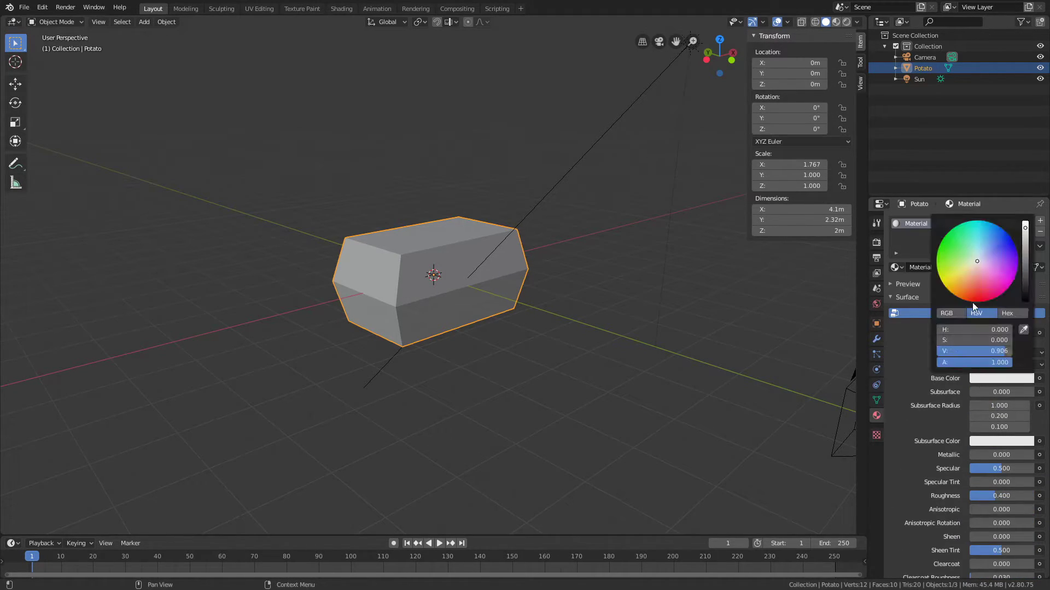
left_click(969, 252)
left_click(1000, 275)
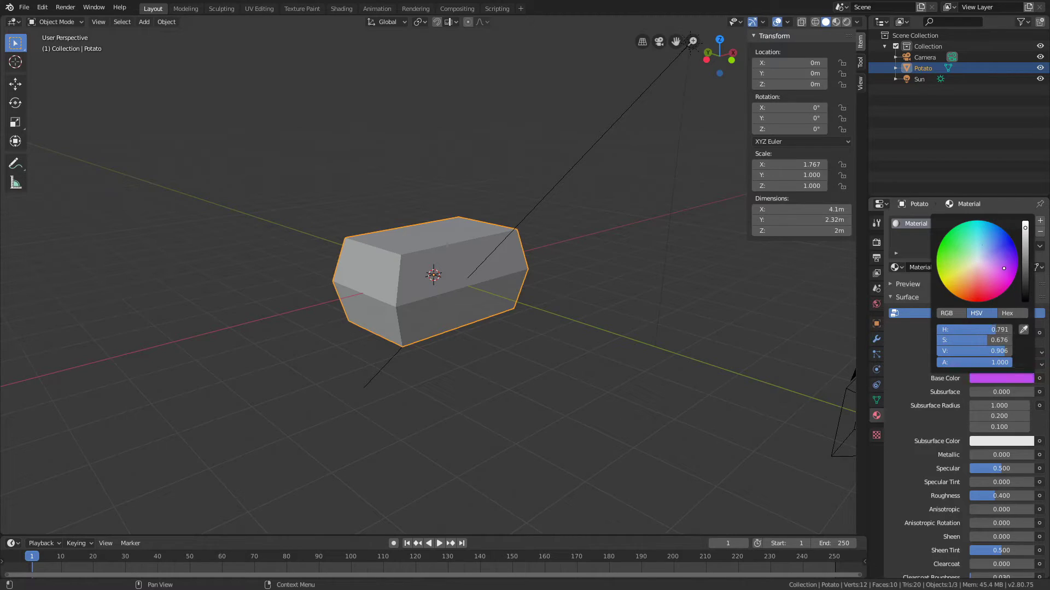
left_click(891, 298)
left_click(904, 323)
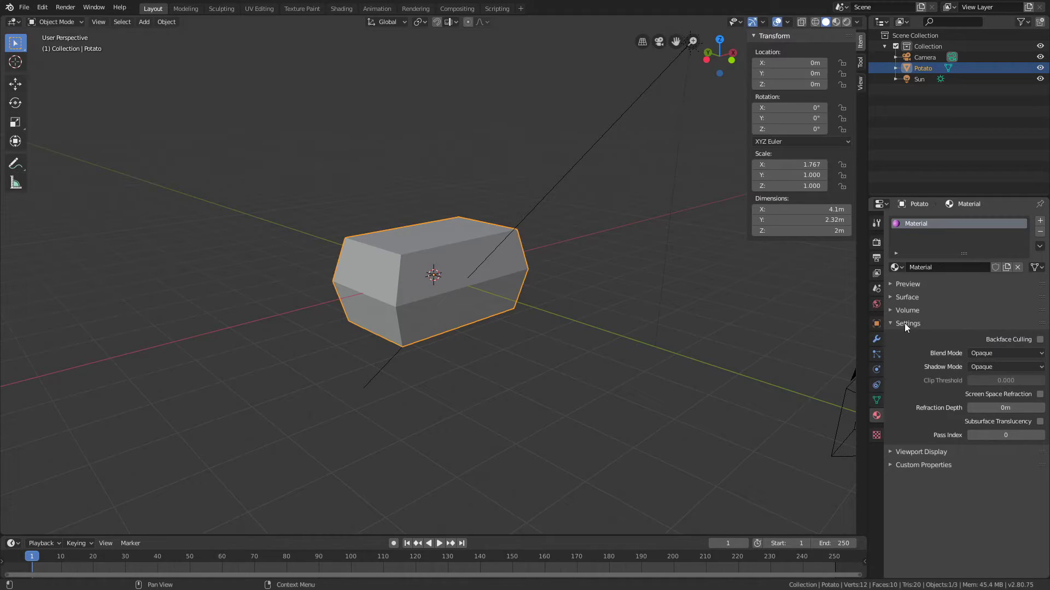
left_click(905, 324)
Set the Viewport Display colour to hex E7D7B7
left_click(918, 338)
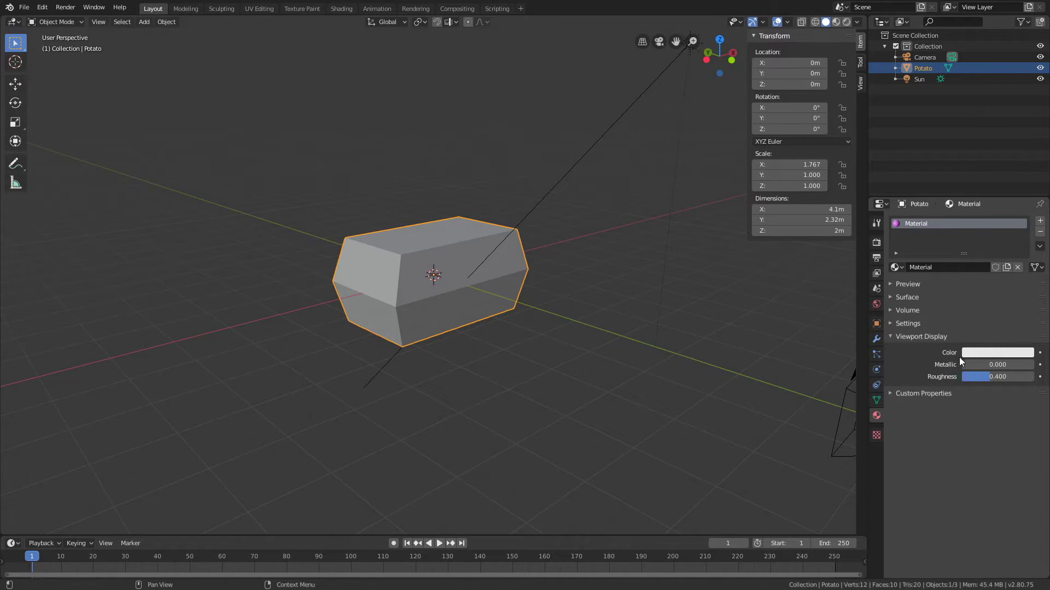
left_click(973, 353)
left_click_drag(994, 233, 972, 241)
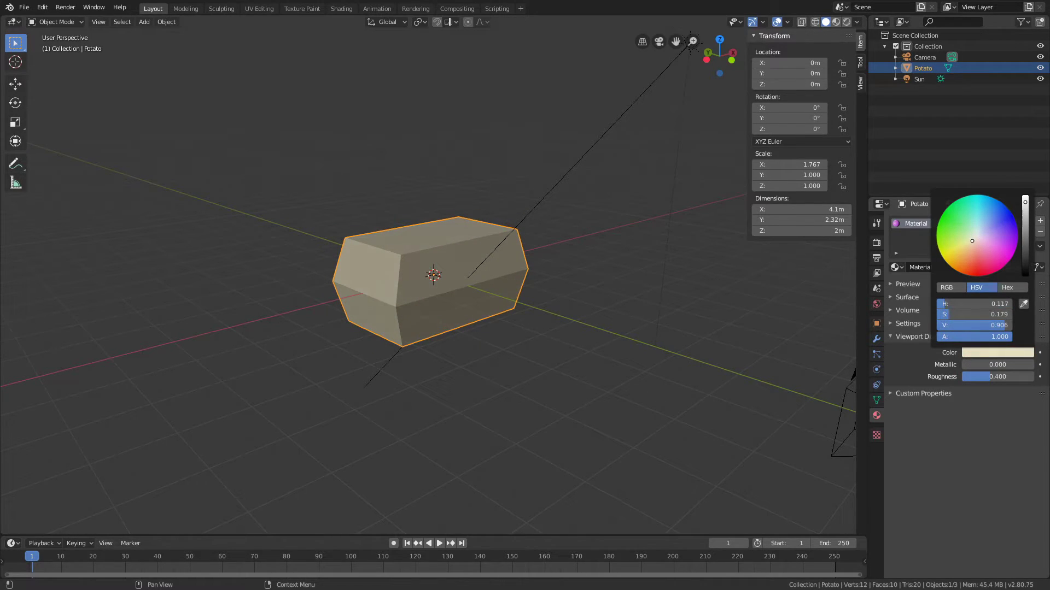
left_click(1003, 290)
left_click(995, 302)
key("ctrl+c")
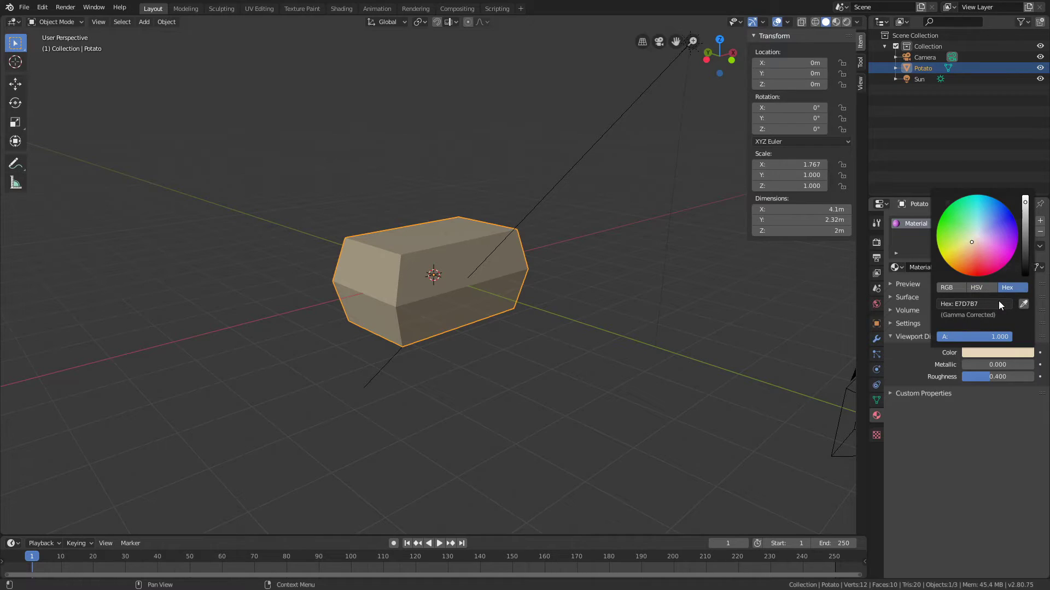
key("Return")
left_click(891, 335)
left_click(892, 335)
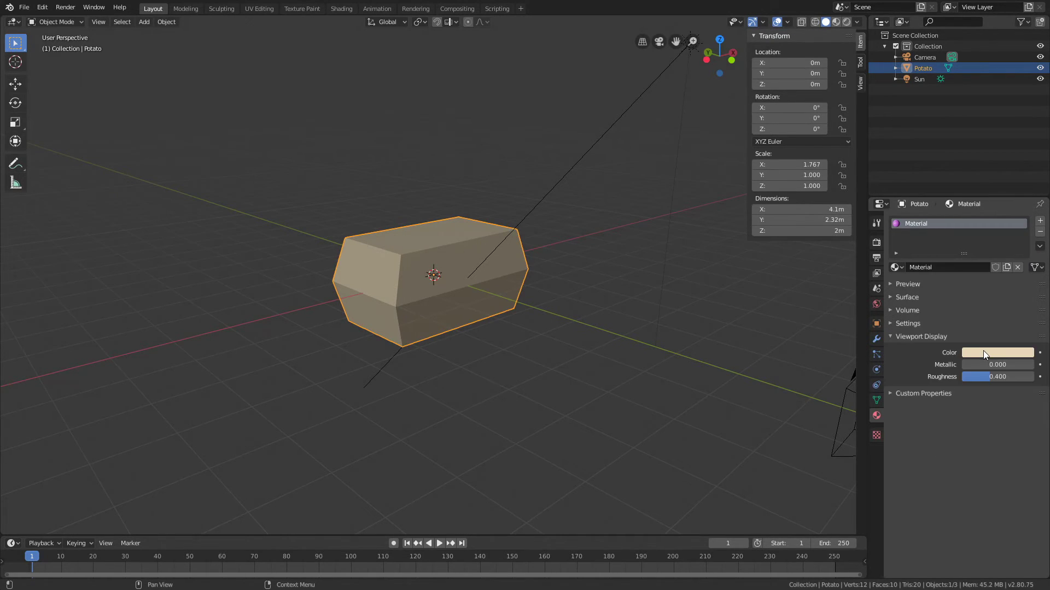
left_click(983, 352)
Paste hex E7D7B7 as the Potato's Base Color, then view through the camera
left_click(901, 336)
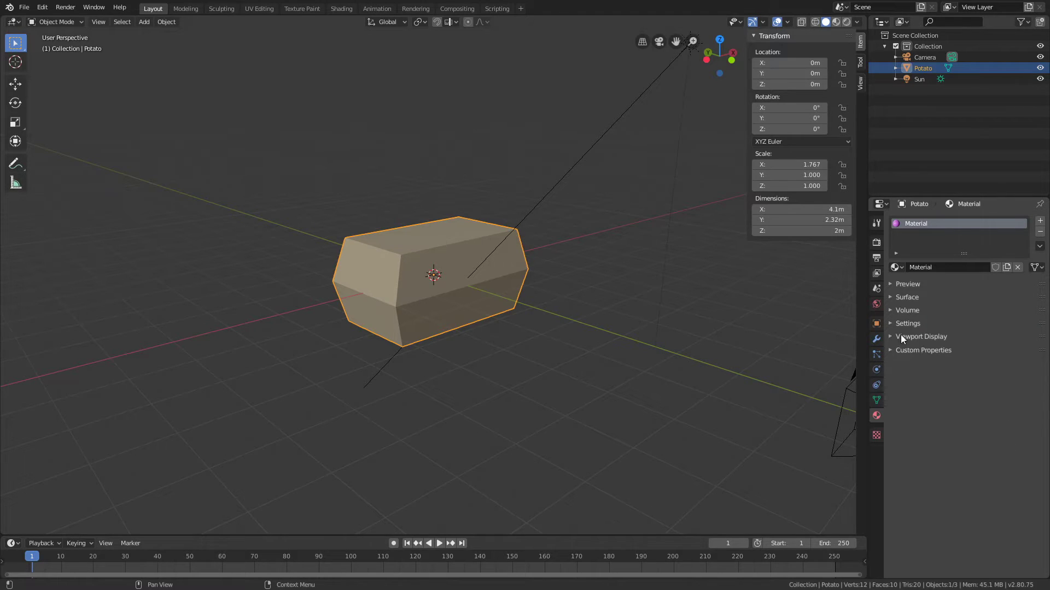
left_click(901, 297)
left_click(999, 377)
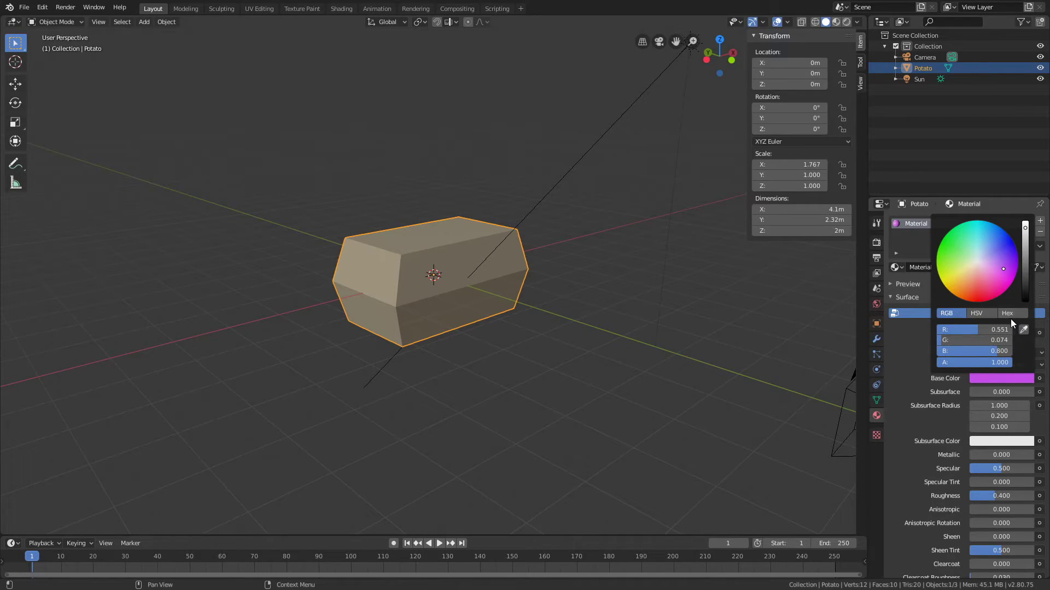
left_click(1010, 313)
left_click(1000, 330)
key("ctrl+v")
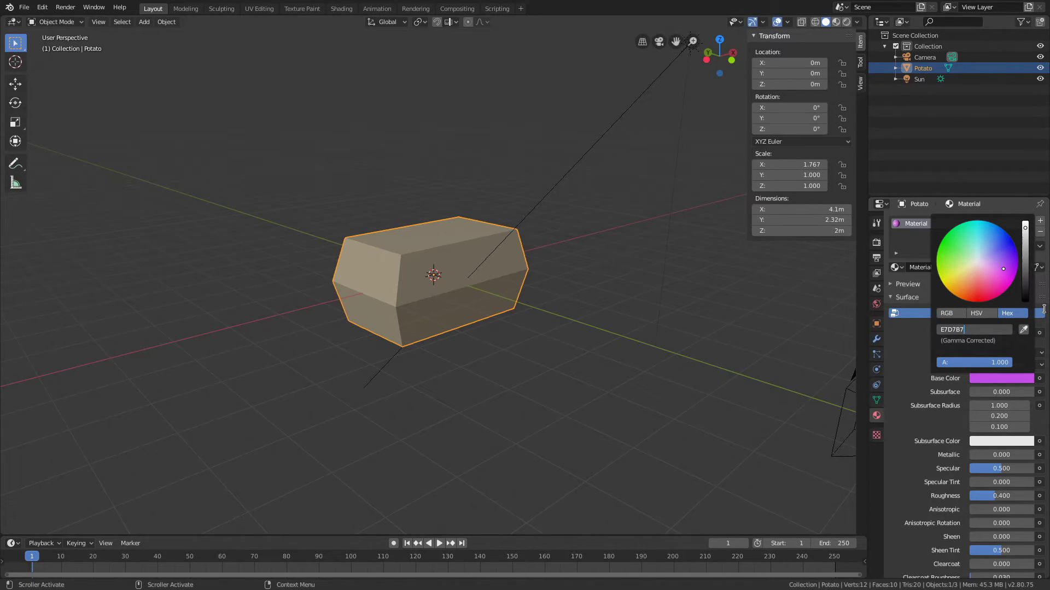
key("Return")
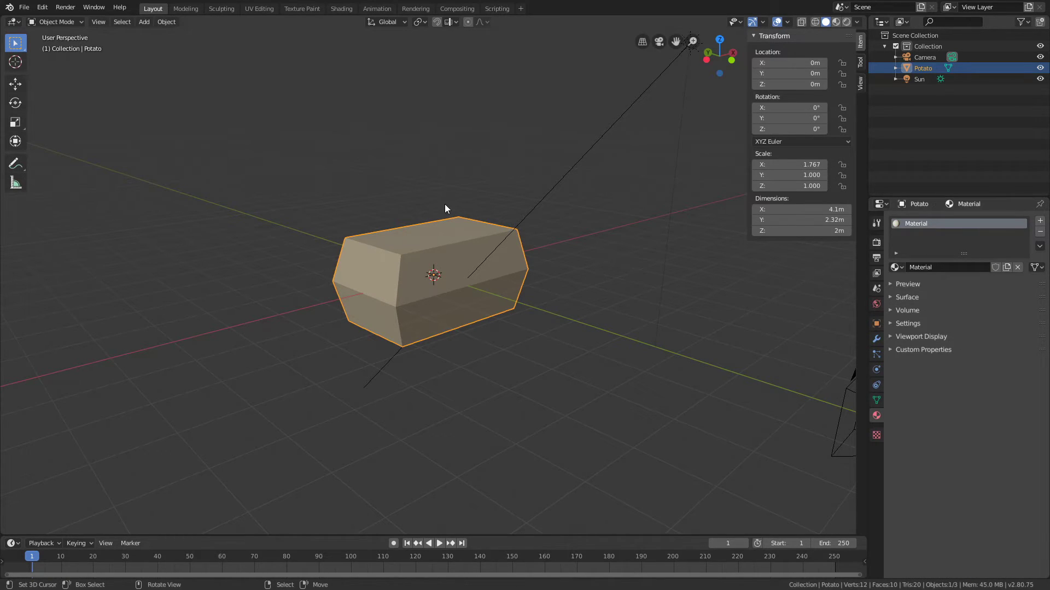
key("KP_0")
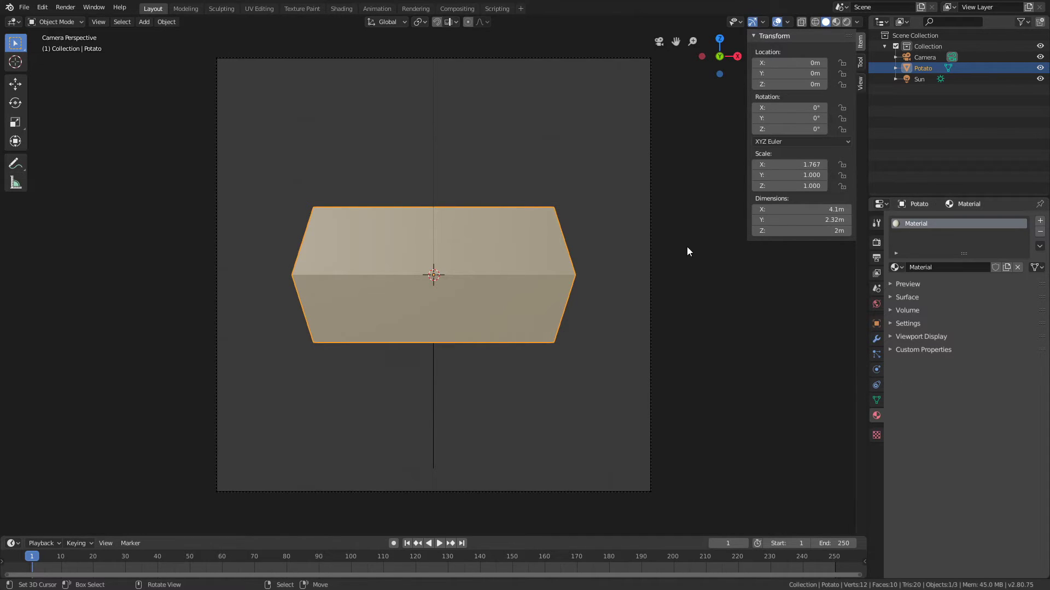
Enlarge the Potato and tilt it freely to about 13° and 29.5°
key("s")
left_click(662, 263)
key("r")
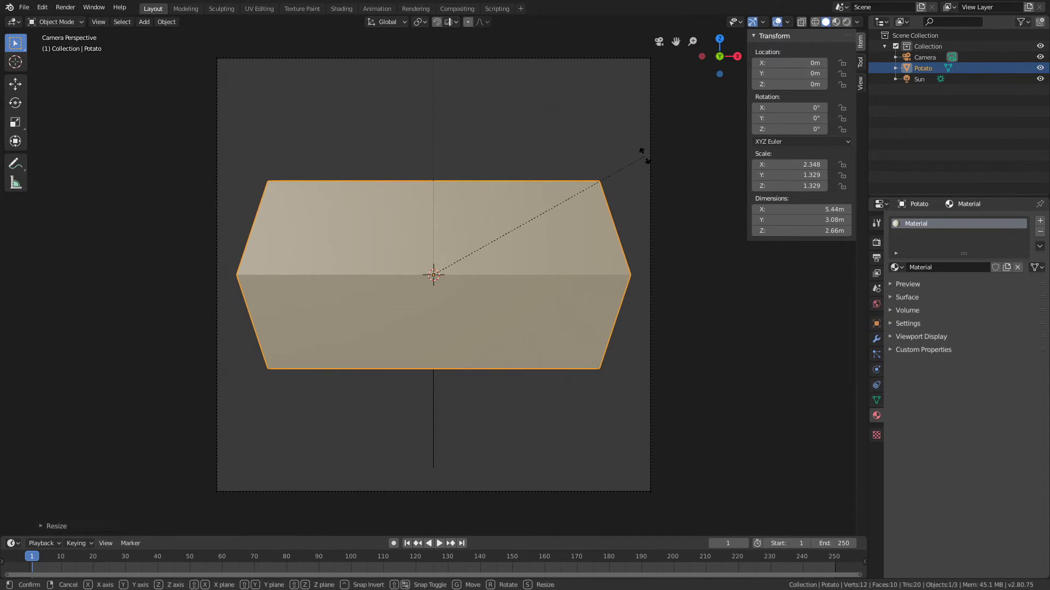
key("Escape")
middle_click_drag(558, 157, 652, 189)
key("r")
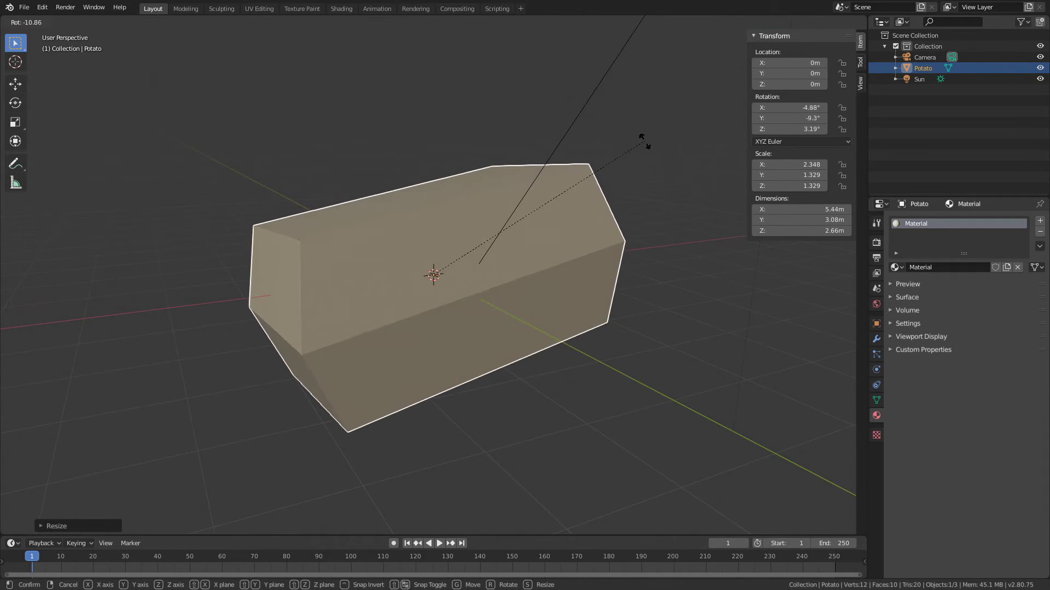
left_click(683, 300)
Rotate the Potato to -27° on Z and check it through the camera
key("r")
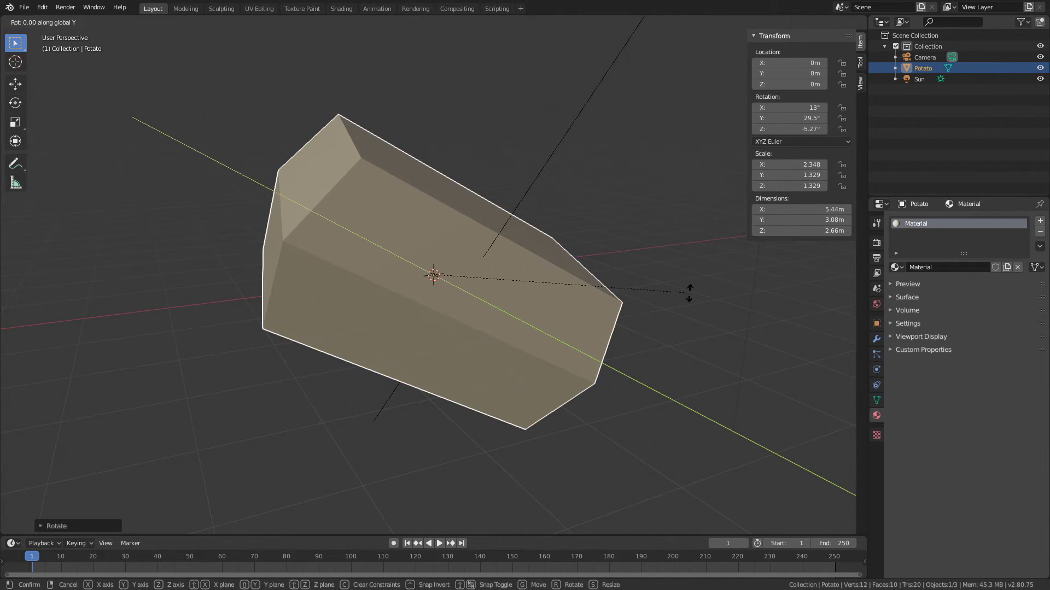
key("z")
left_click(622, 366)
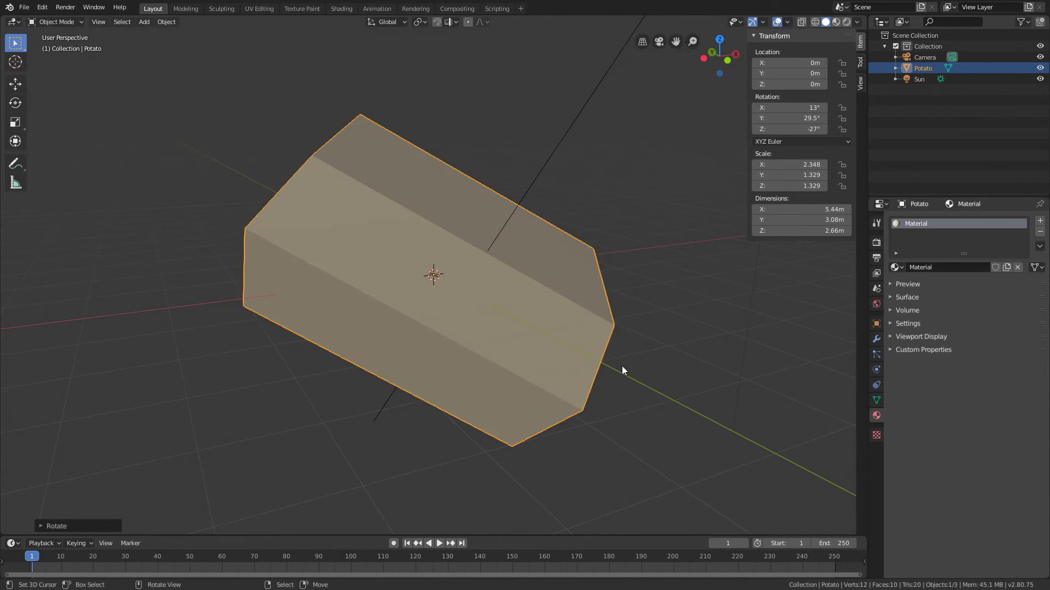
key("KP_0")
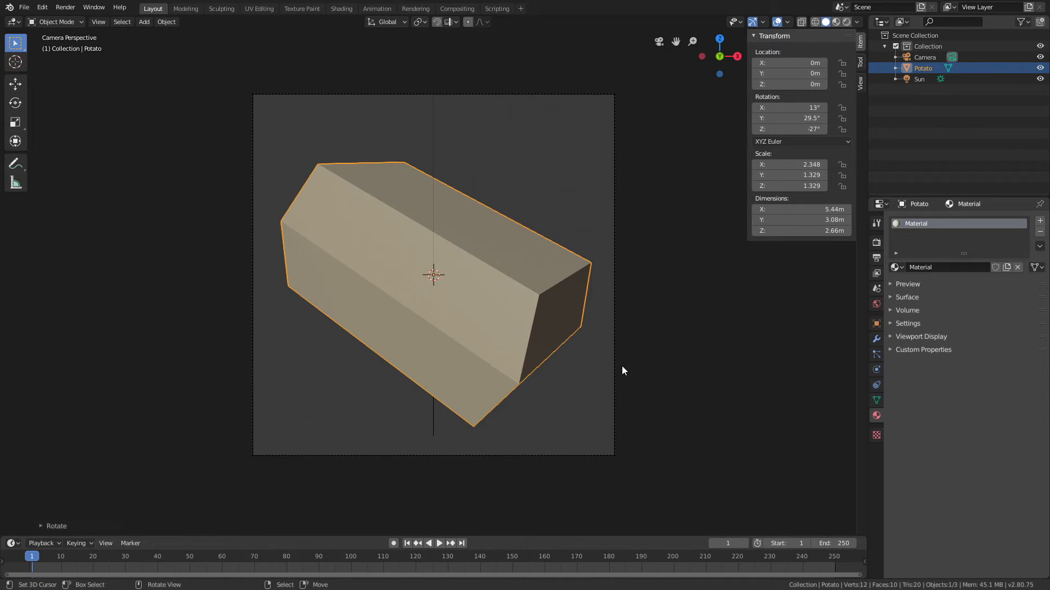
Raise the Potato to Z 0.21481 m and scale it down slightly
key("g")
key("z")
left_click(628, 343)
key("s")
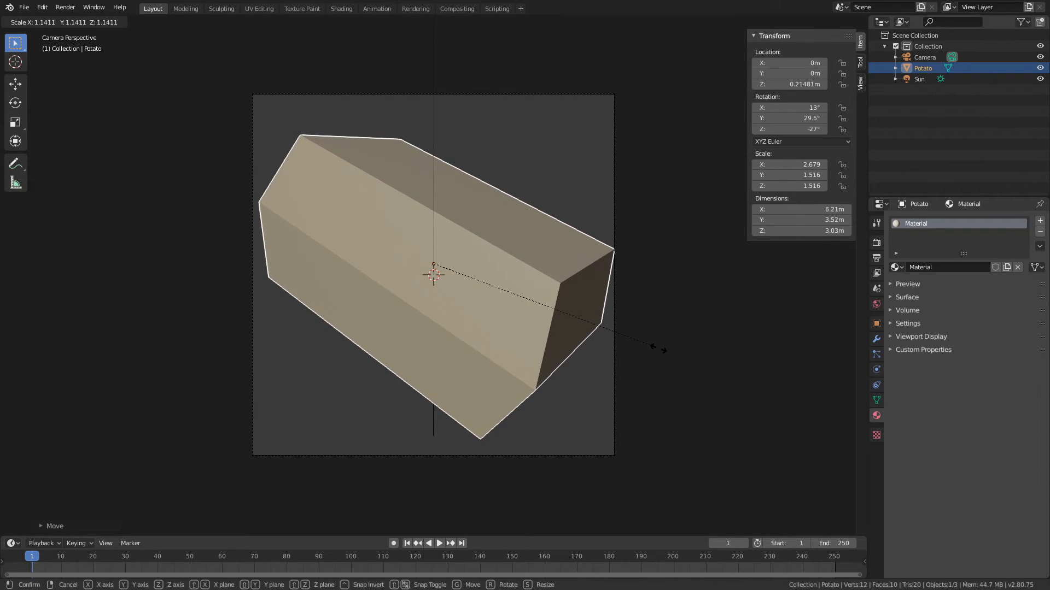
left_click(641, 346)
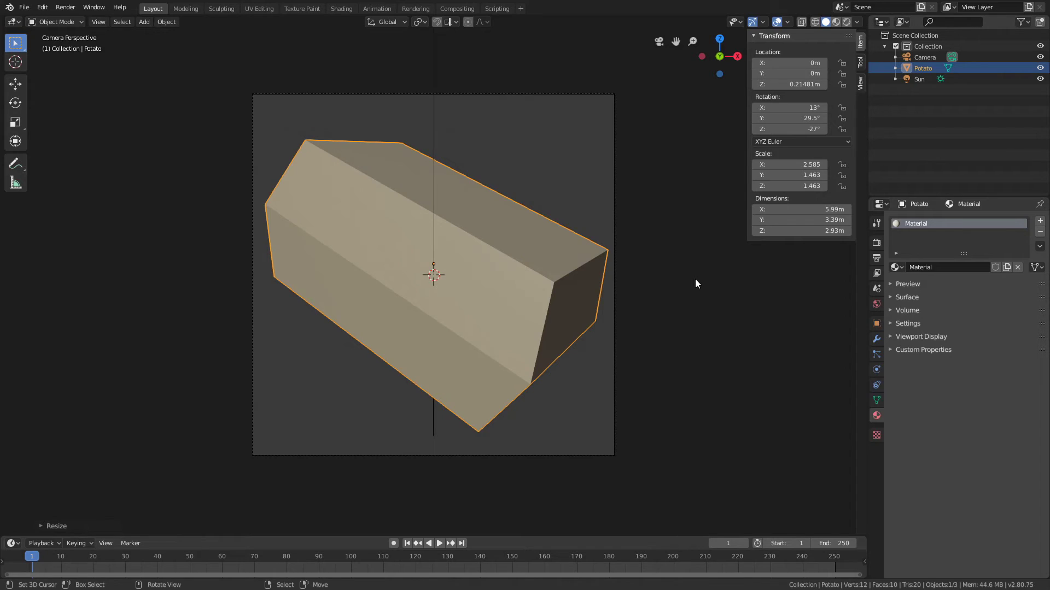
Render the potato from the camera with F12 and bring up Save As Image for the result
left_click(66, 8)
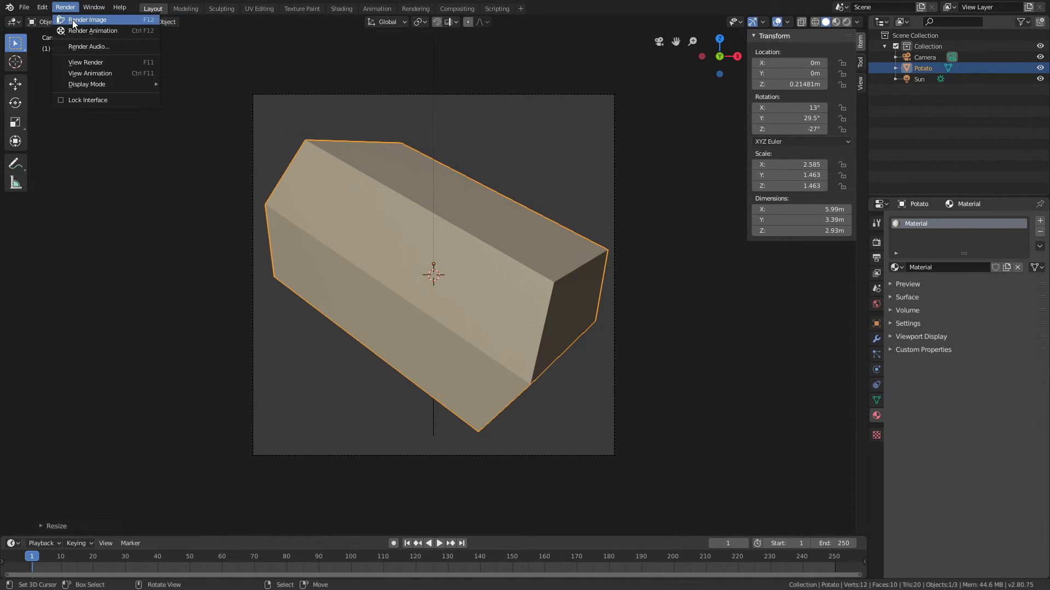
key("F12")
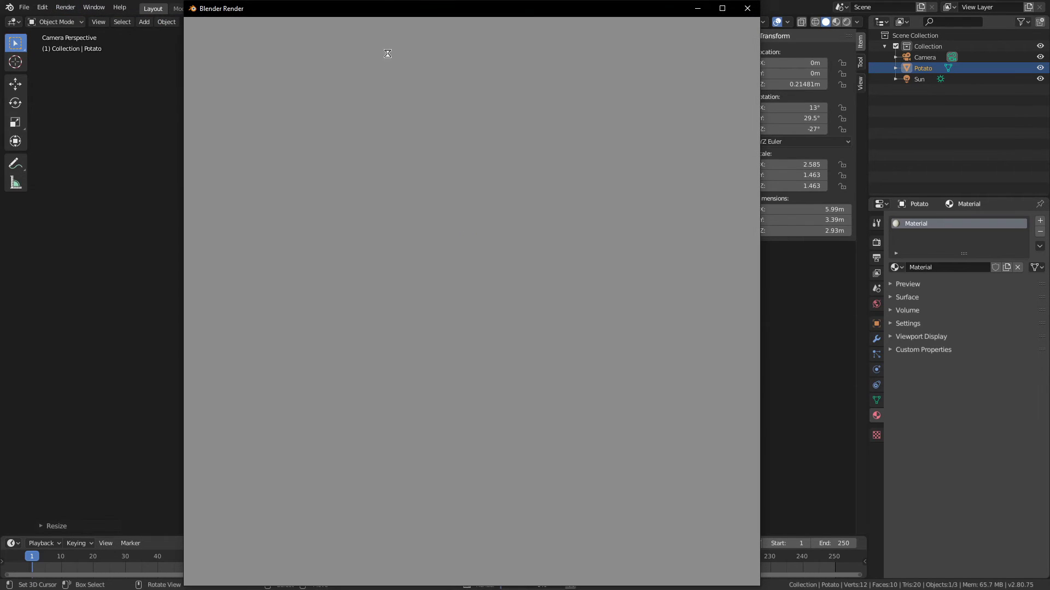
scroll(487, 291, "down", 2)
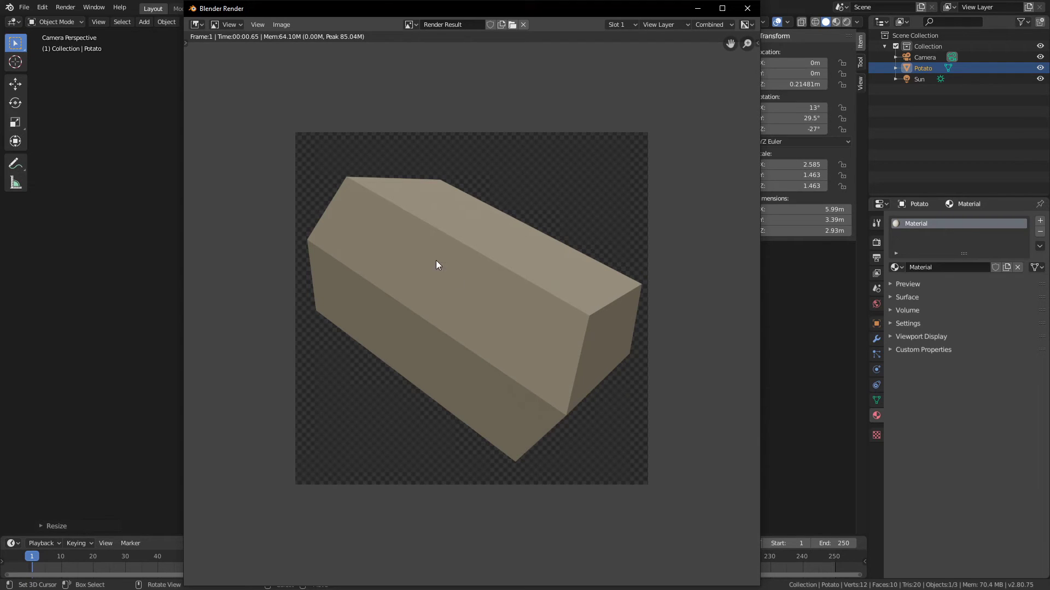
left_click(281, 24)
key("shift+alt+s")
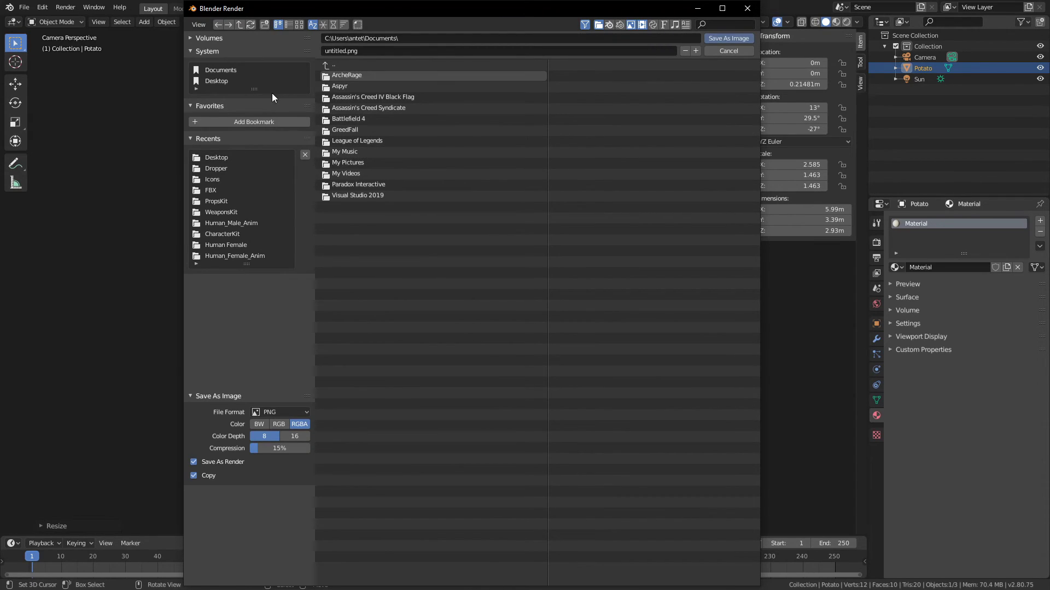
Save the render to the Desktop folder as potato.png
left_click(244, 83)
left_click(368, 50)
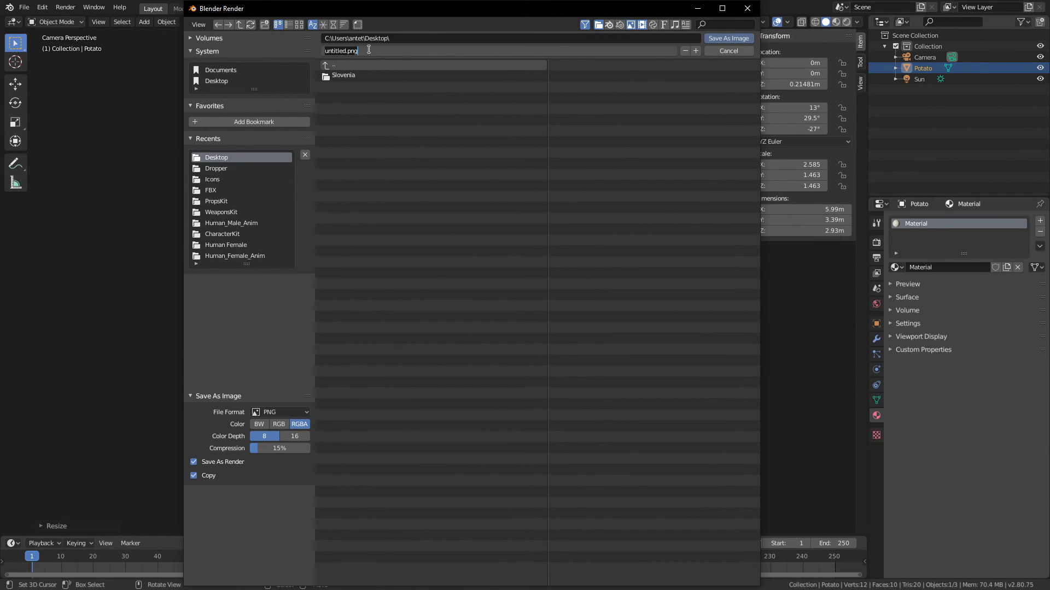
type("potato")
key("Return")
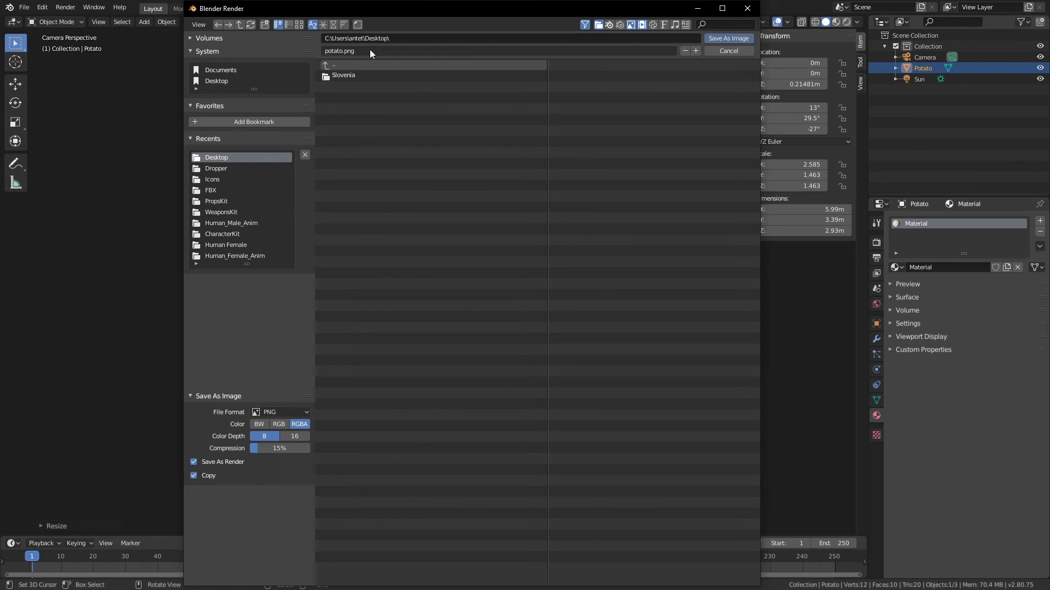